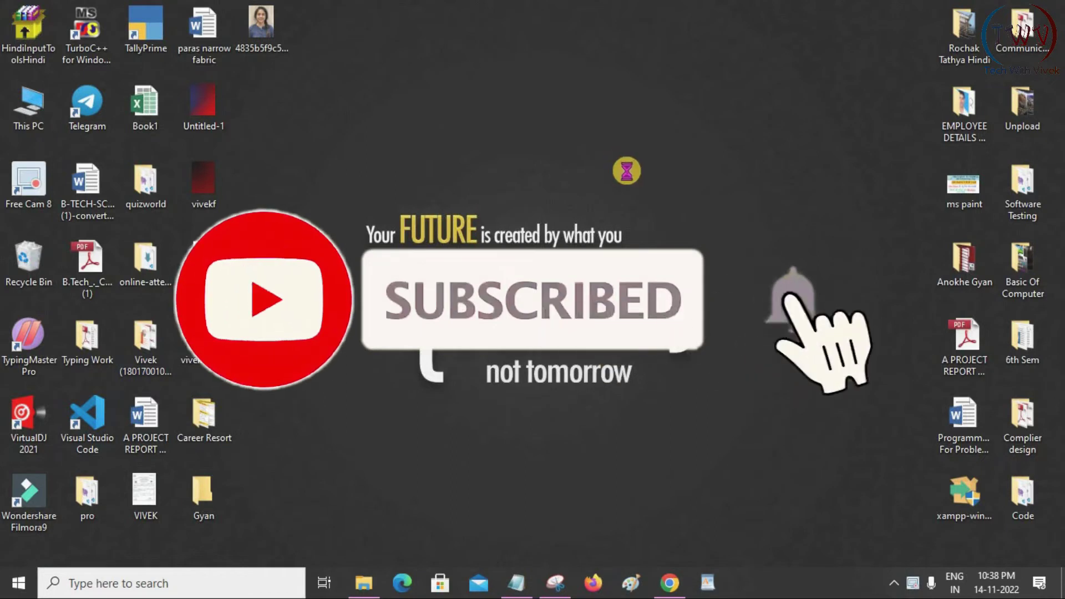
Refresh the desktop, then view the portrait photo full-screen and close the viewer.
{"action": "right_click", "coordinate": [599, 158]}
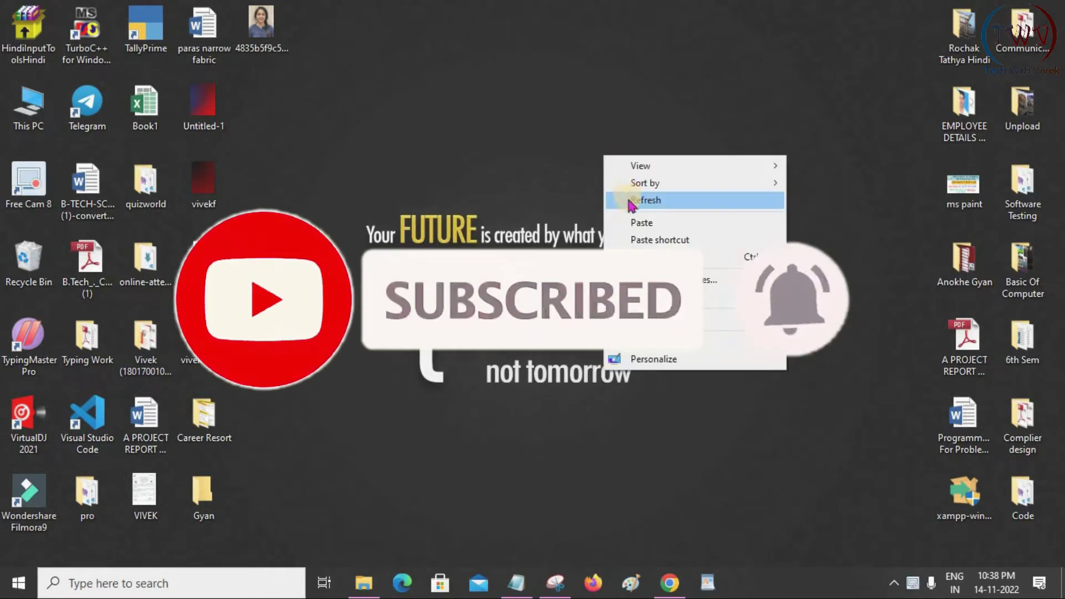
{"action": "left_click", "coordinate": [620, 198]}
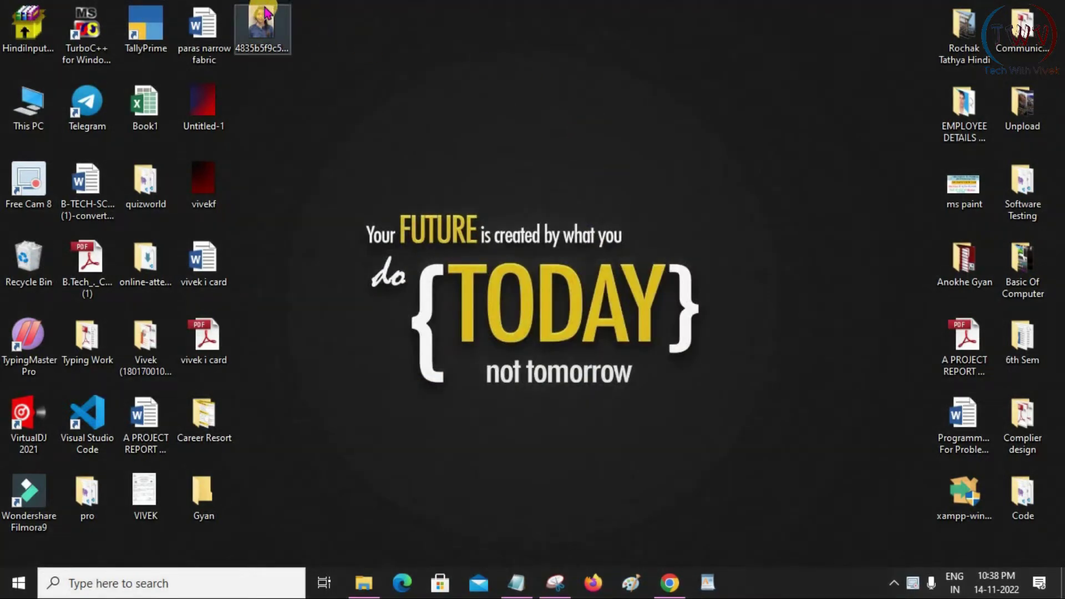
{"action": "left_click", "coordinate": [265, 12]}
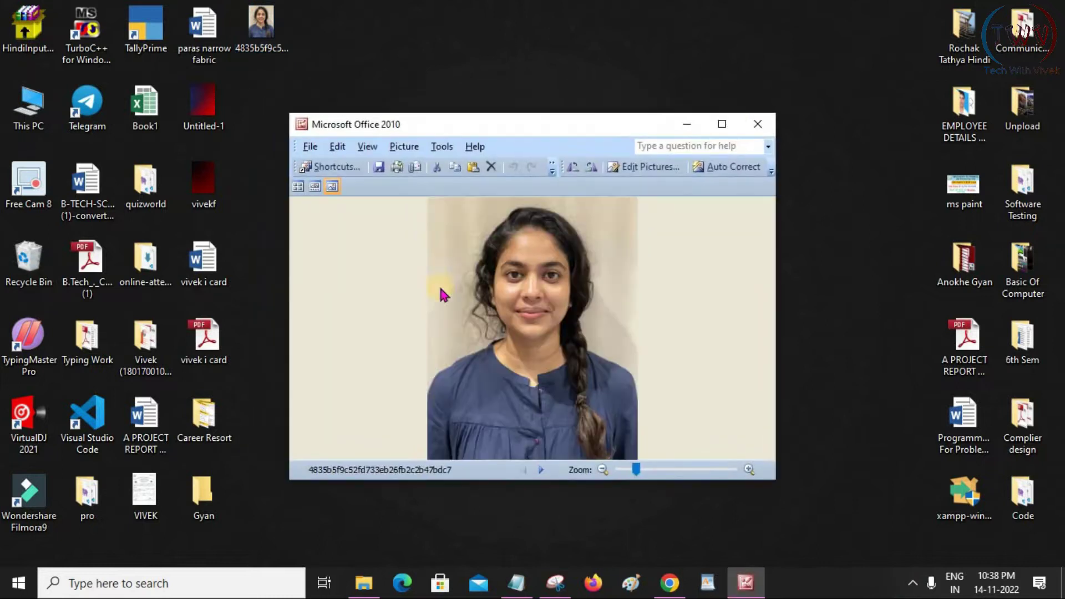
{"action": "left_click", "coordinate": [720, 123]}
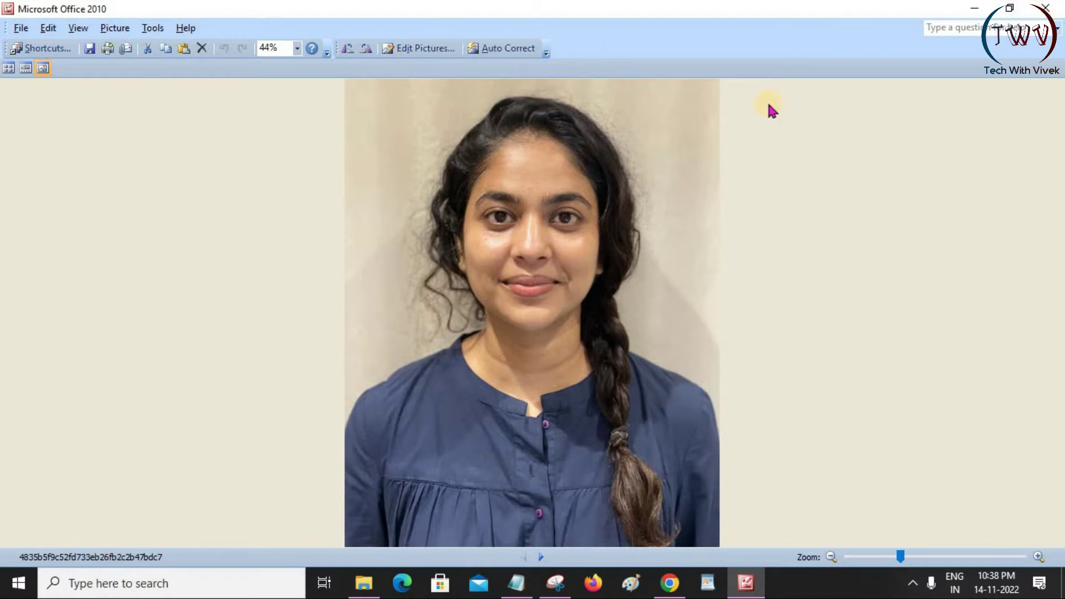
{"action": "left_click", "coordinate": [1045, 8]}
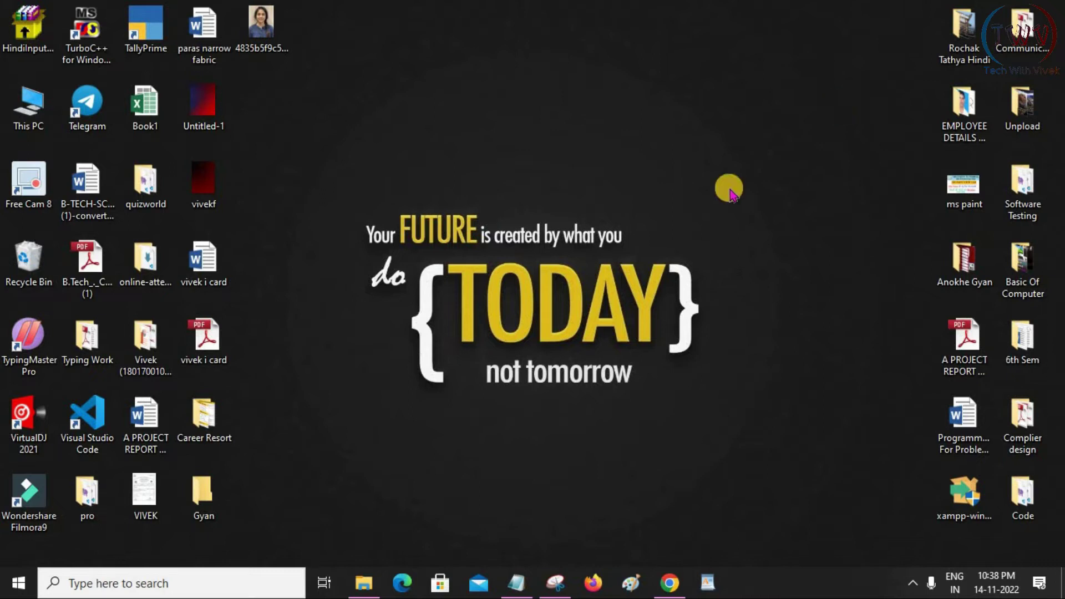
Search Google for 'bg remove' and go to remove.bg's Upload Image page.
{"action": "left_click", "coordinate": [670, 583]}
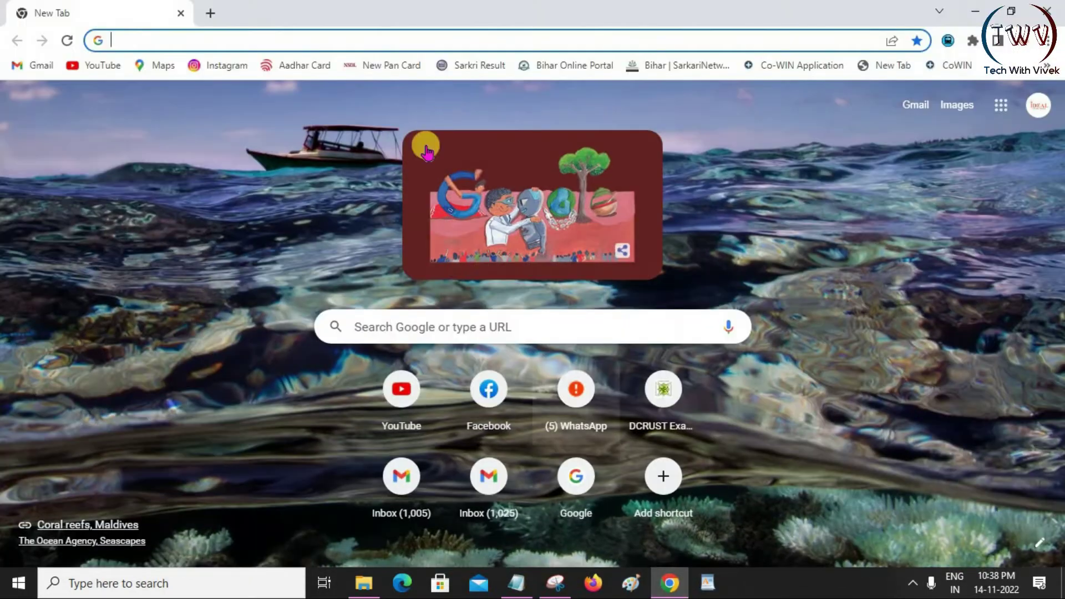
{"action": "left_click", "coordinate": [451, 333]}
{"action": "mouse_move", "coordinate": [422, 361]}
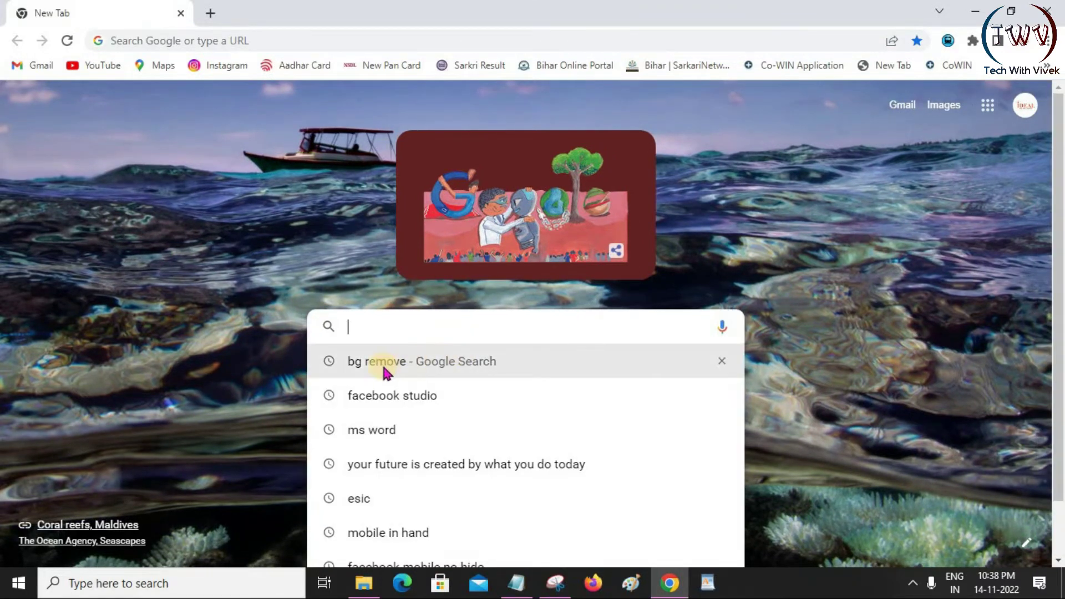
{"action": "left_click", "coordinate": [379, 366]}
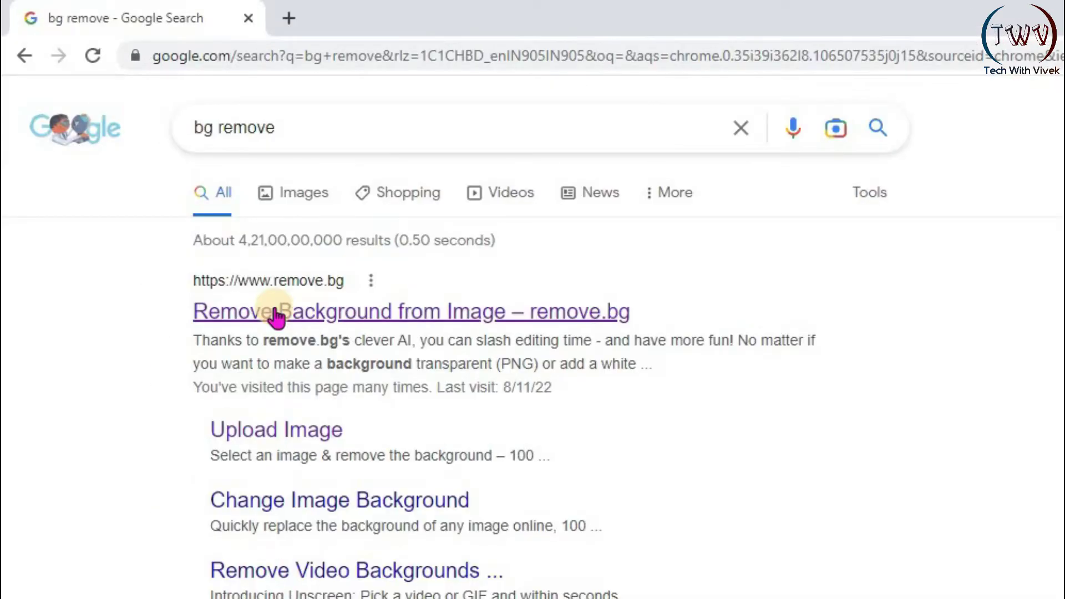
{"action": "left_click", "coordinate": [277, 439]}
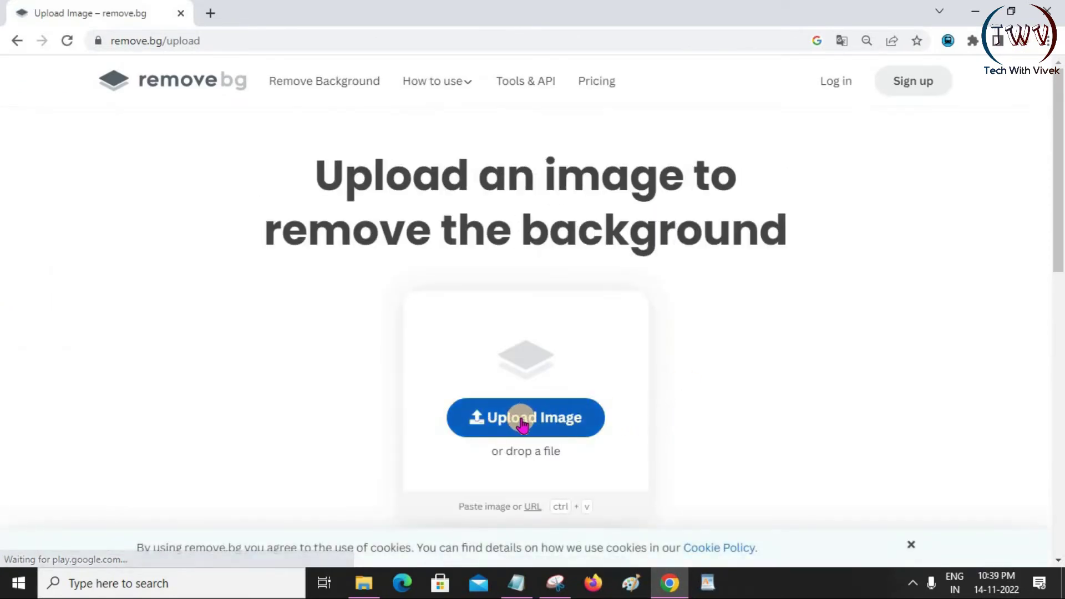
Upload the portrait photo from the Desktop folder to remove.bg.
{"action": "left_click", "coordinate": [550, 423]}
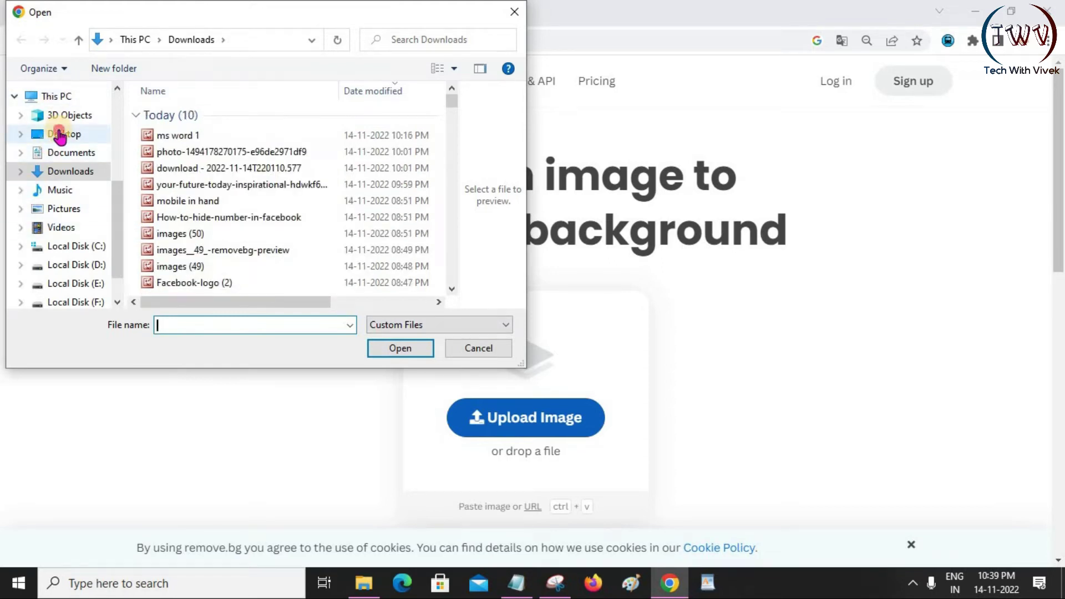
{"action": "left_click", "coordinate": [60, 135]}
{"action": "scroll", "coordinate": [239, 178], "scroll_direction": "down", "scroll_amount": 3}
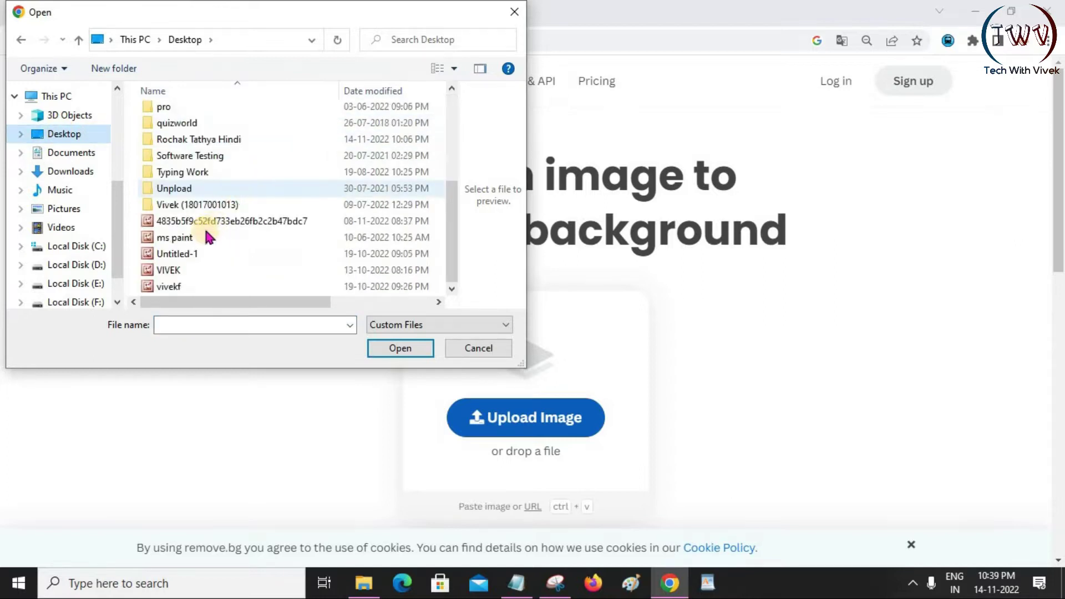
{"action": "left_click", "coordinate": [197, 221]}
{"action": "left_click", "coordinate": [403, 350]}
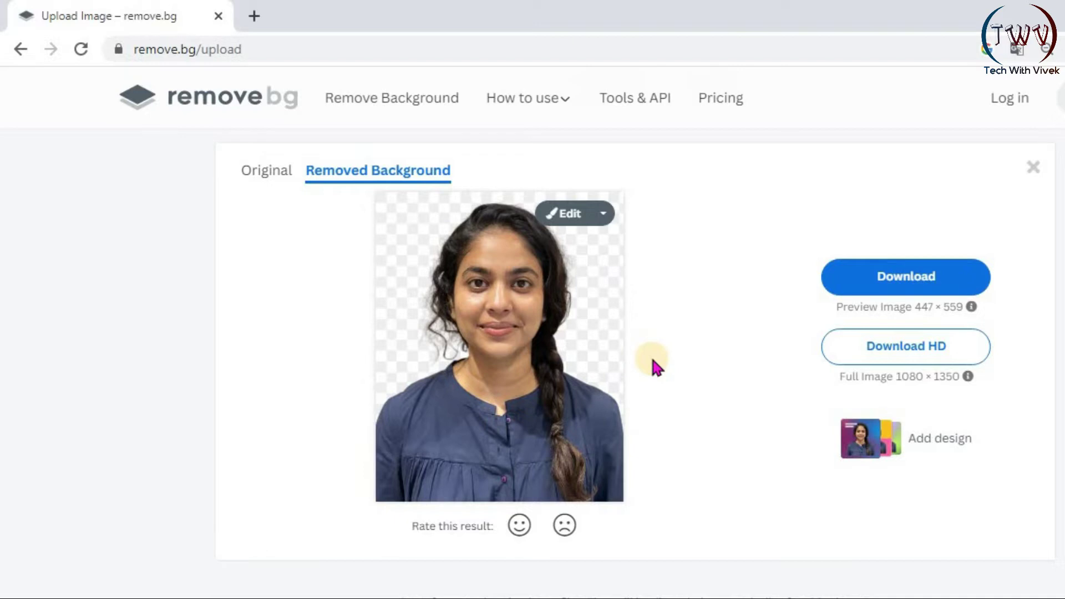
Replace the cut-out portrait's background with solid light blue and download the image.
{"action": "left_click", "coordinate": [554, 217]}
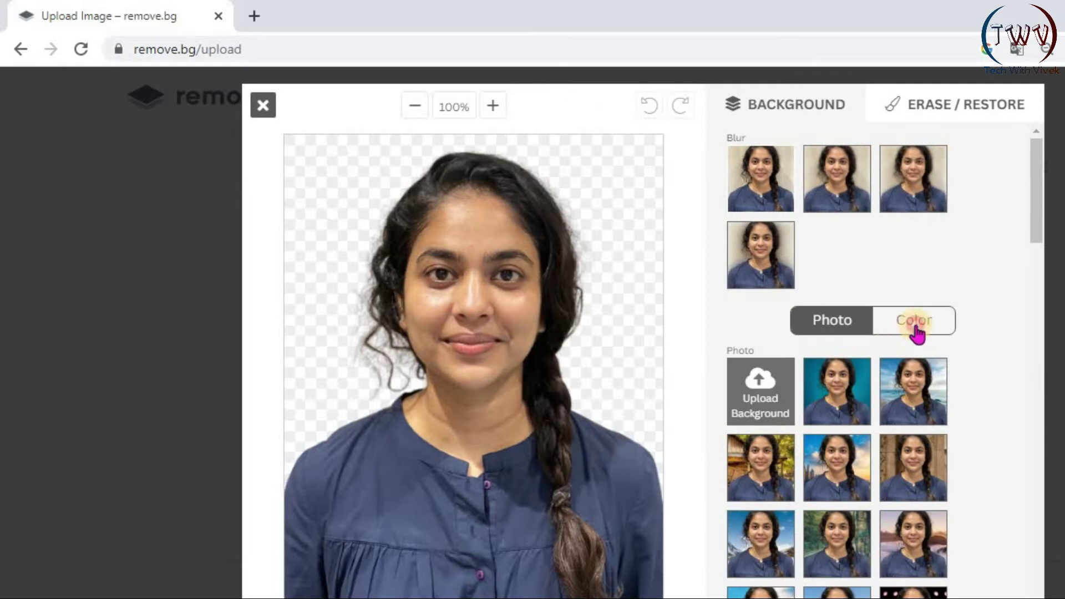
{"action": "left_click", "coordinate": [916, 332]}
{"action": "scroll", "coordinate": [866, 407], "scroll_direction": "down", "scroll_amount": 5}
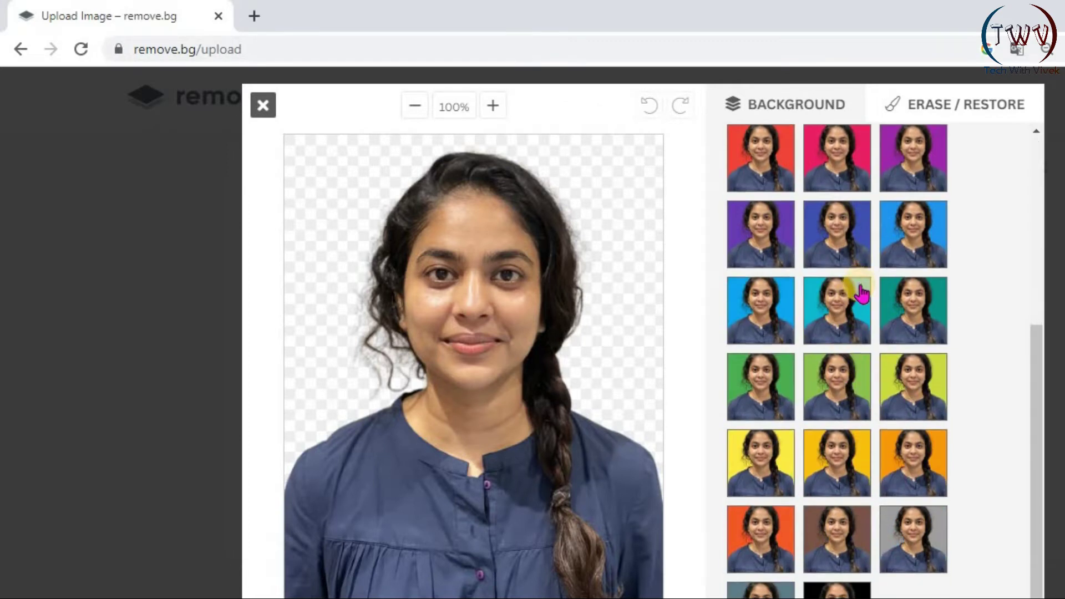
{"action": "scroll", "coordinate": [862, 338], "scroll_direction": "up", "scroll_amount": 5}
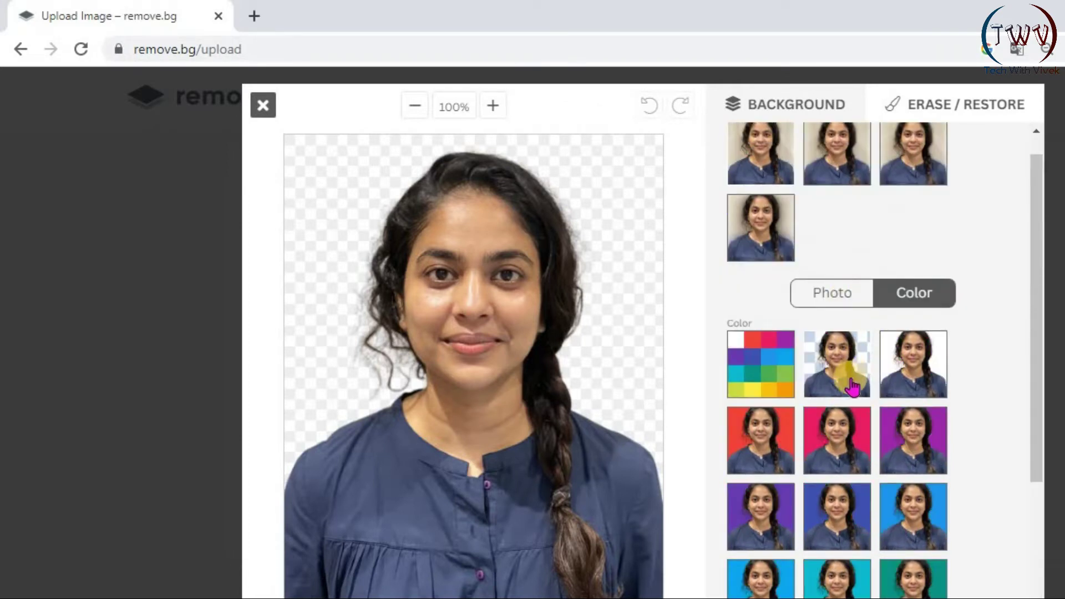
{"action": "scroll", "coordinate": [909, 433], "scroll_direction": "down", "scroll_amount": 5}
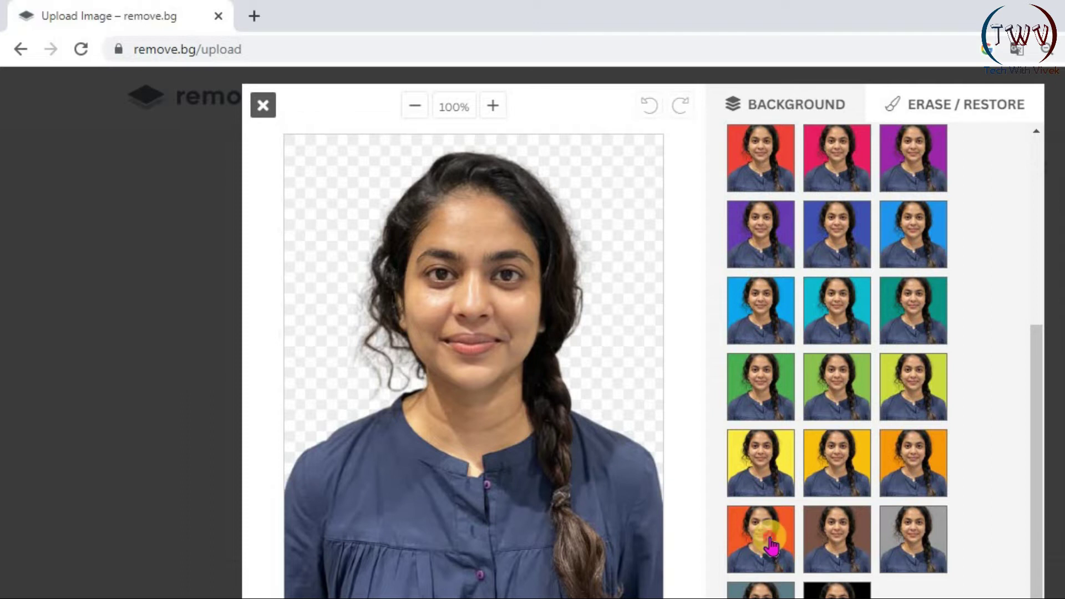
{"action": "left_click", "coordinate": [771, 543]}
{"action": "left_click", "coordinate": [763, 313]}
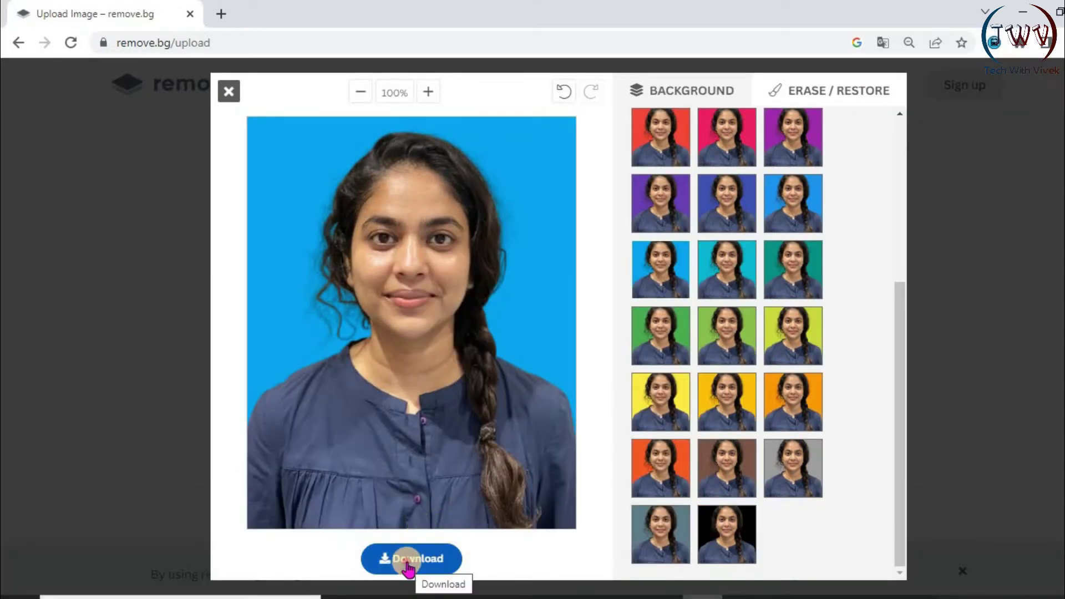
{"action": "left_click", "coordinate": [408, 560]}
{"action": "left_click", "coordinate": [548, 360]}
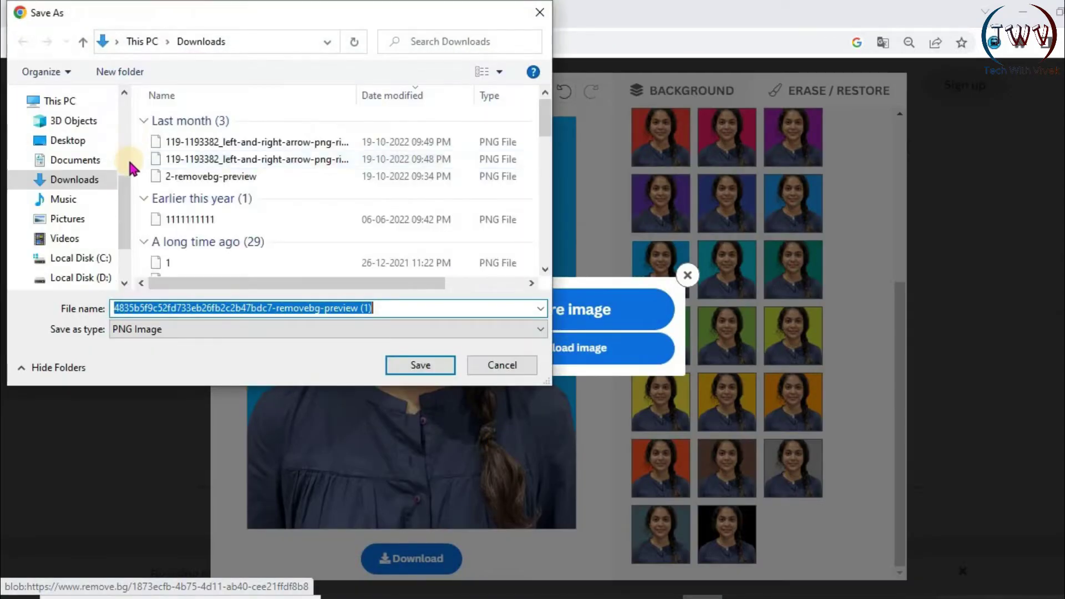
Save the blue-background portrait as a PNG in Downloads and show the desktop.
{"action": "left_click", "coordinate": [416, 367]}
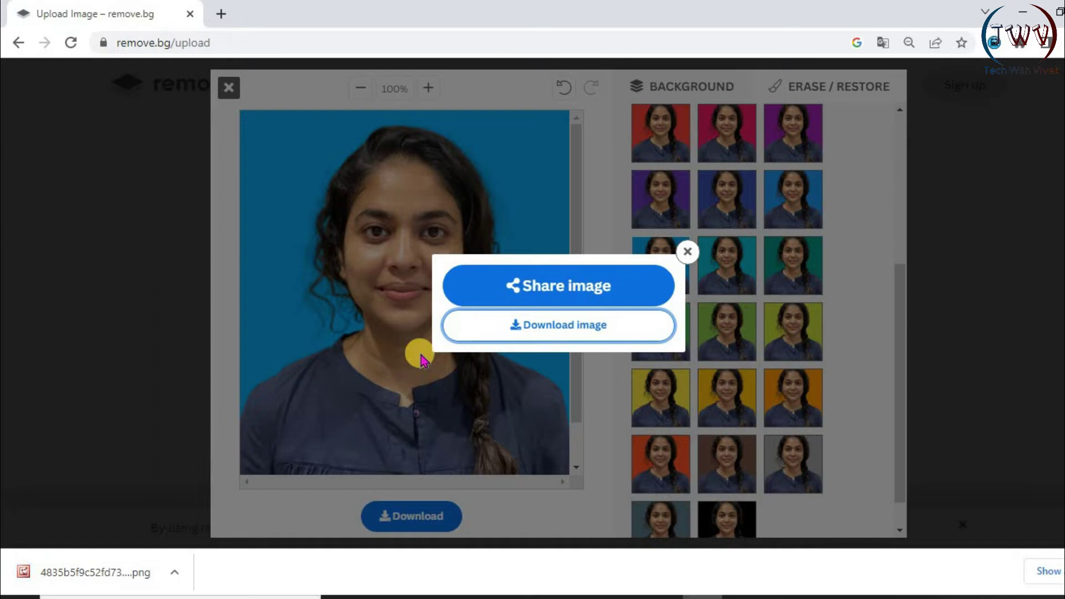
{"action": "key", "text": "super+d"}
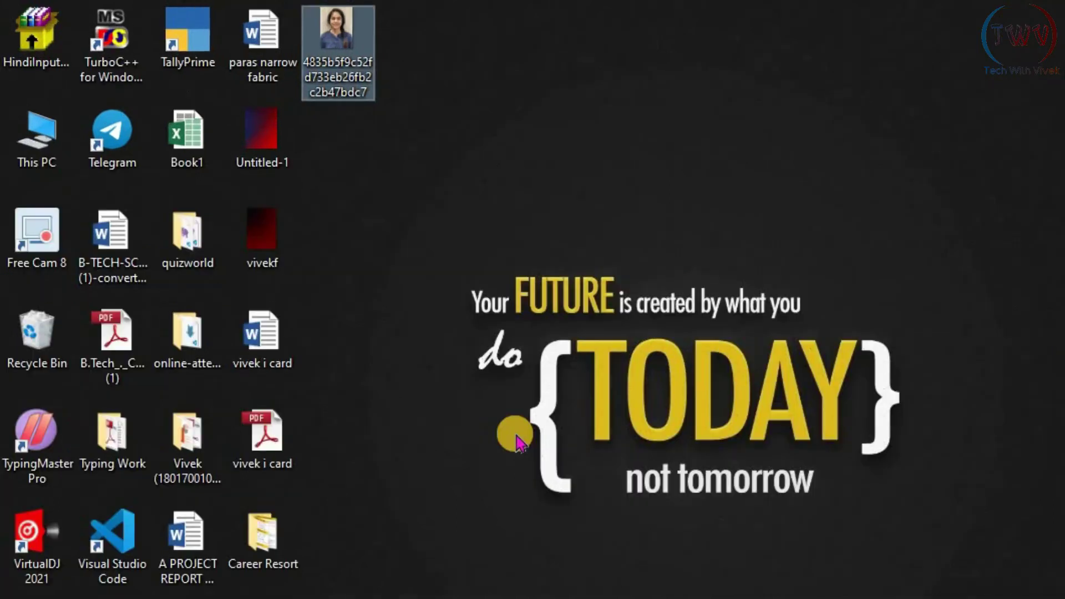
Launch Word by running winword from the Run box.
{"action": "key", "text": "super+r"}
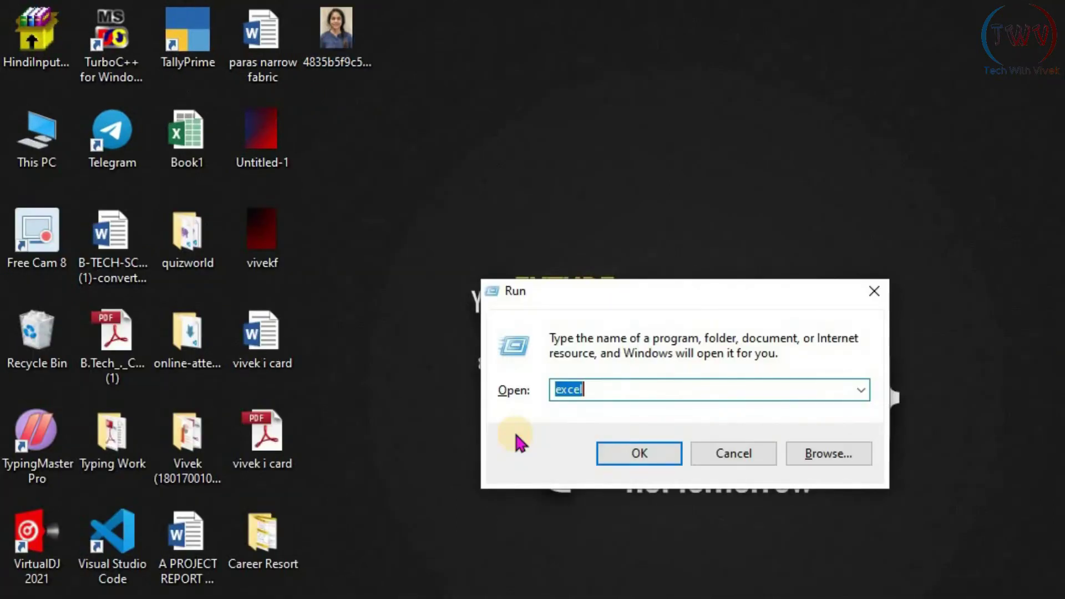
{"action": "type", "text": "wi"}
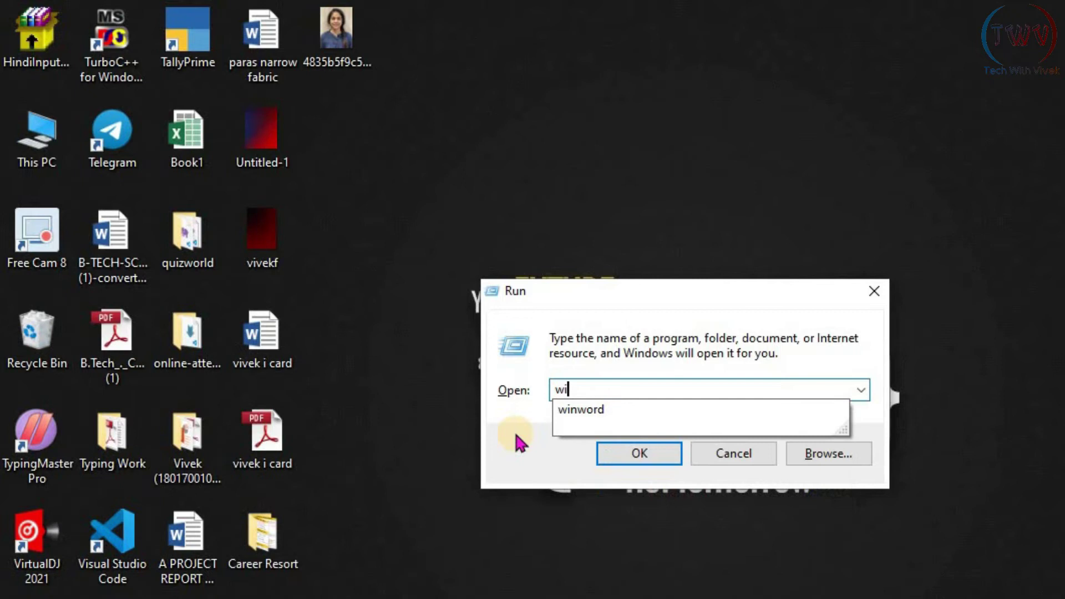
{"action": "key", "text": "Down"}
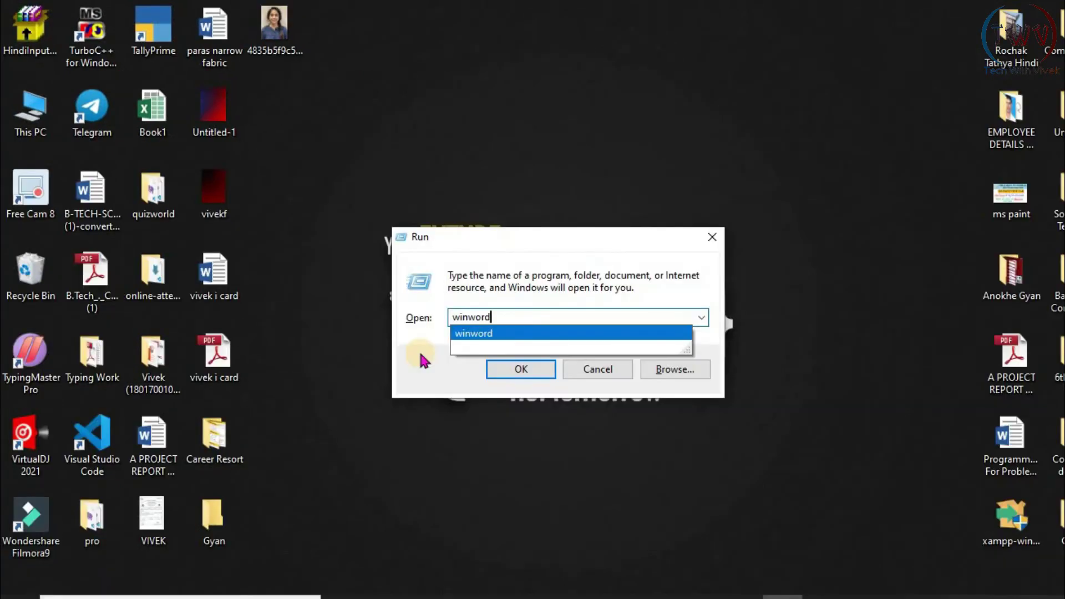
{"action": "key", "text": "Return"}
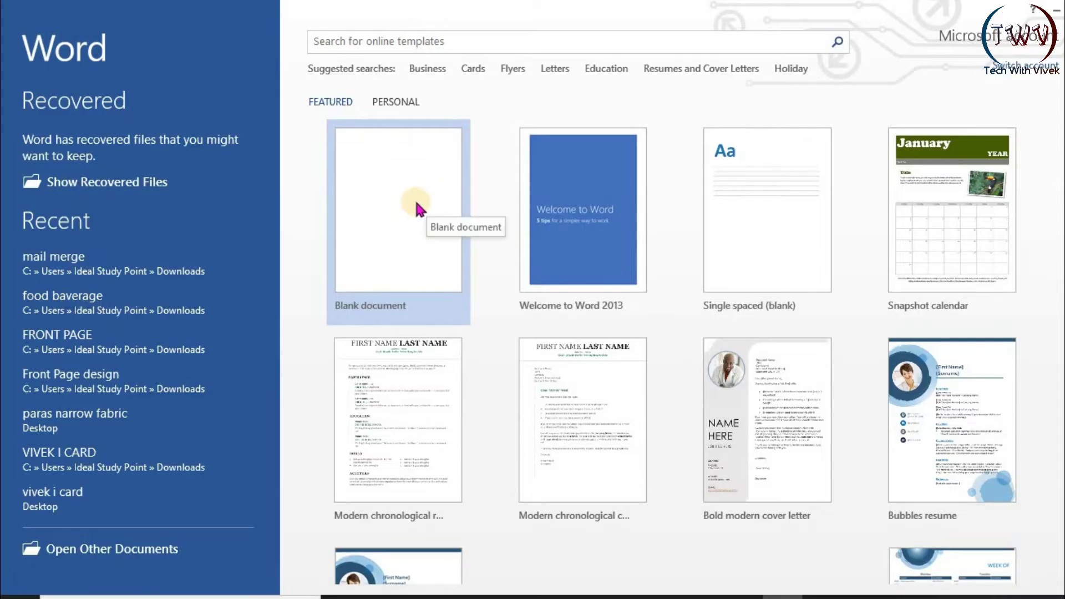
Start a blank document, discard the recovered files, and bring up Insert Pictures.
{"action": "left_click", "coordinate": [417, 208]}
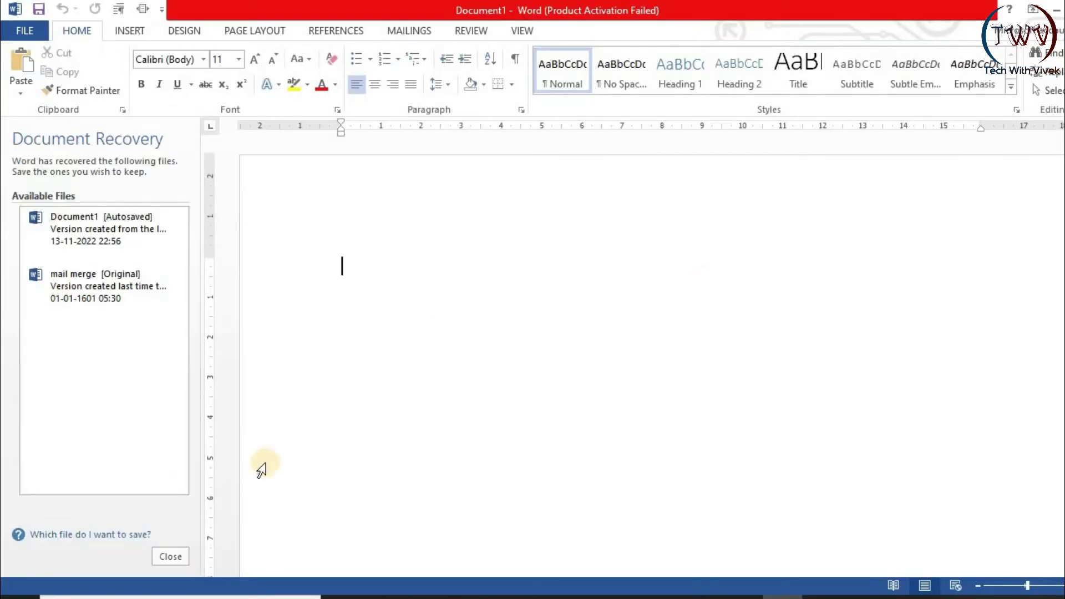
{"action": "left_click", "coordinate": [173, 559]}
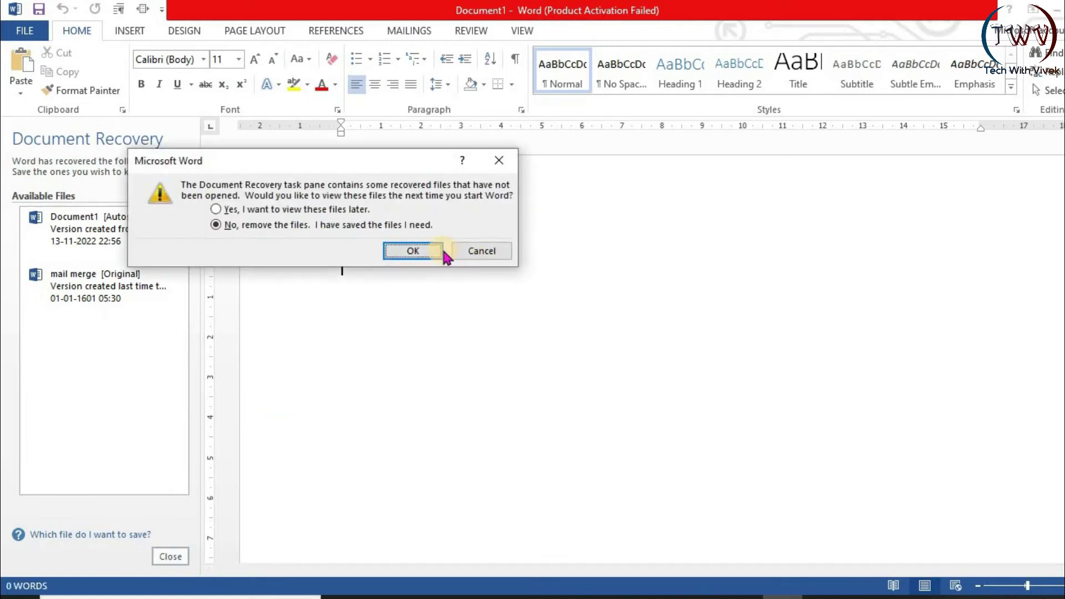
{"action": "left_click", "coordinate": [417, 251]}
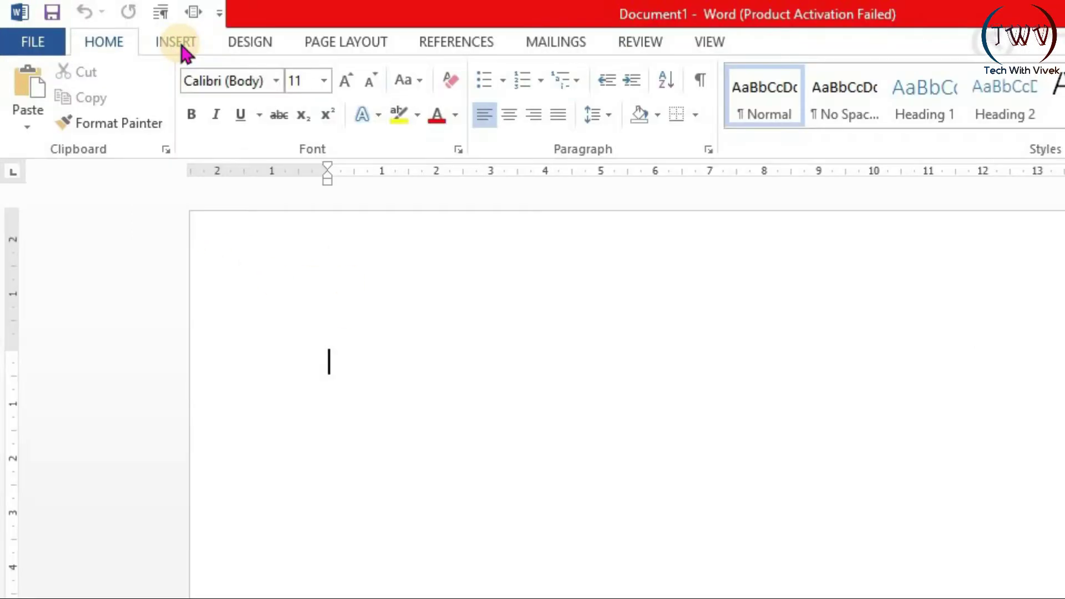
{"action": "left_click", "coordinate": [181, 47]}
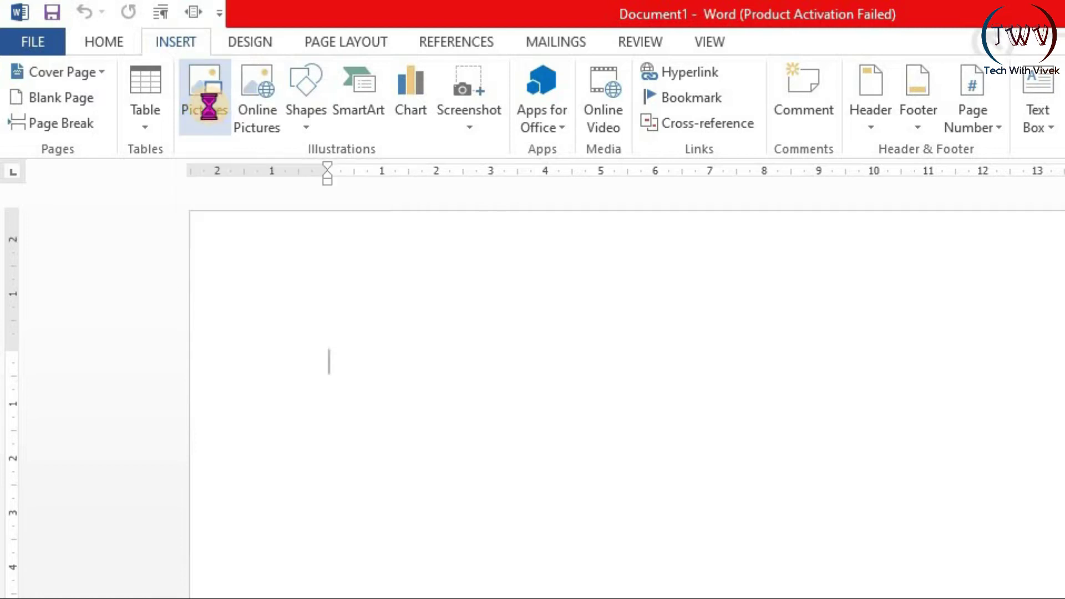
{"action": "left_click", "coordinate": [202, 92]}
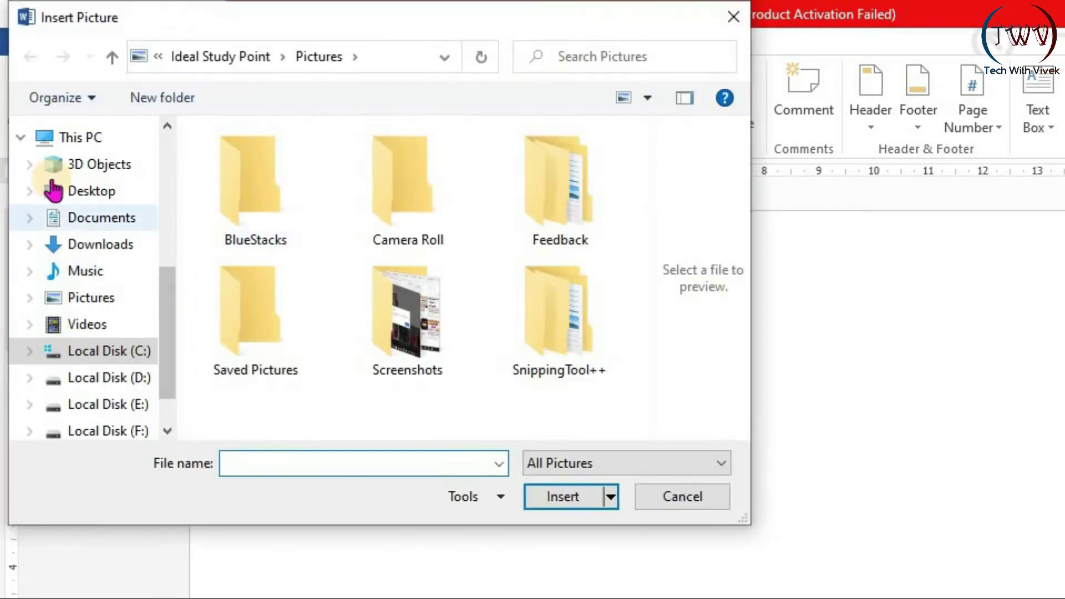
Insert the newest blue-background portrait from Downloads and select it on the page.
{"action": "left_click", "coordinate": [75, 247]}
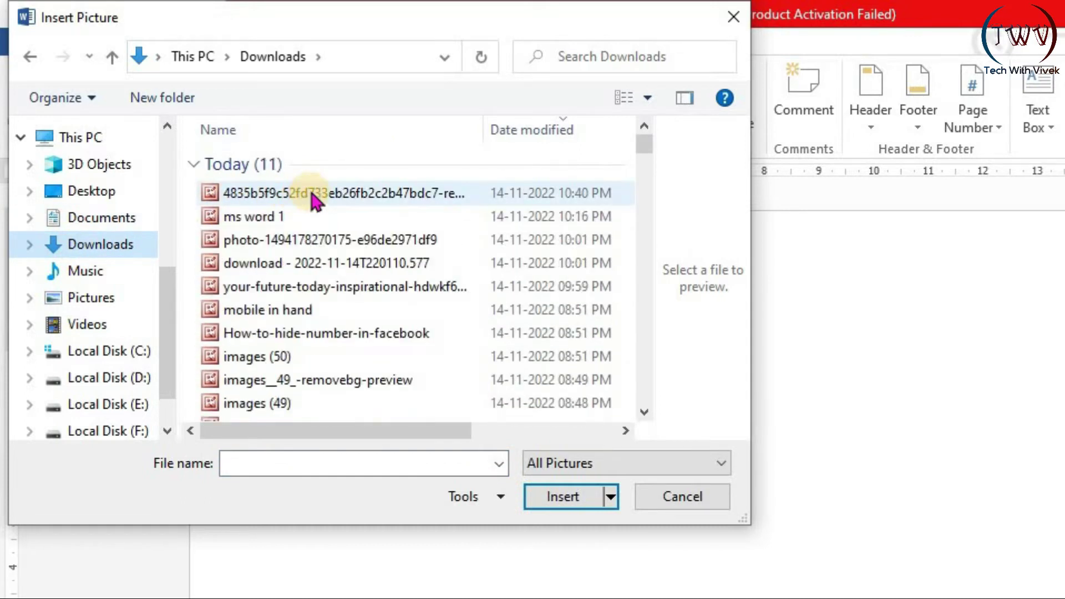
{"action": "left_click", "coordinate": [304, 194]}
{"action": "left_click", "coordinate": [557, 495]}
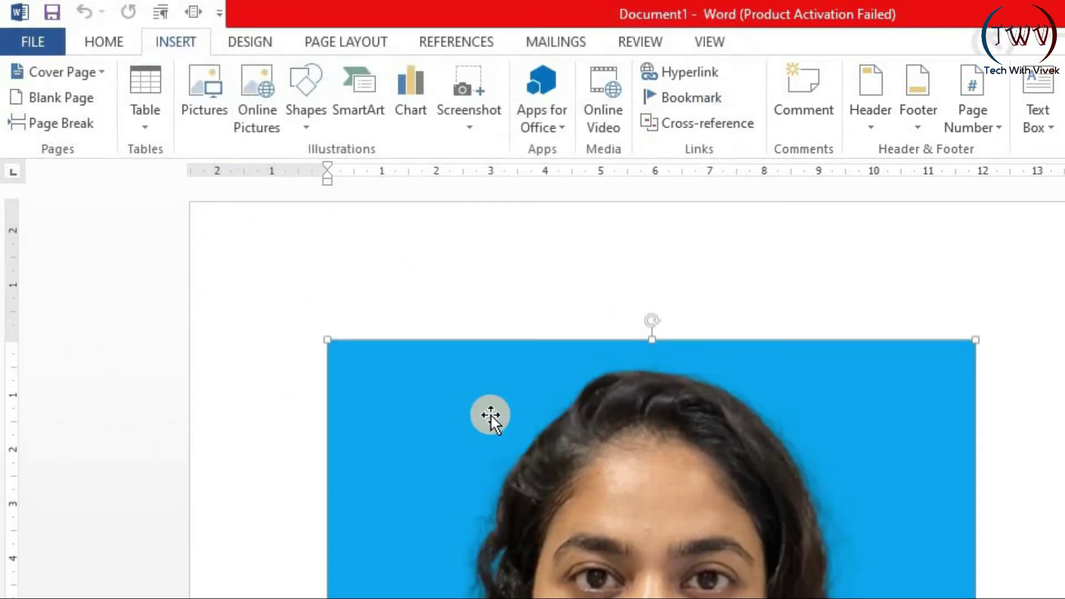
{"action": "left_click", "coordinate": [406, 333]}
{"action": "left_click", "coordinate": [562, 487]}
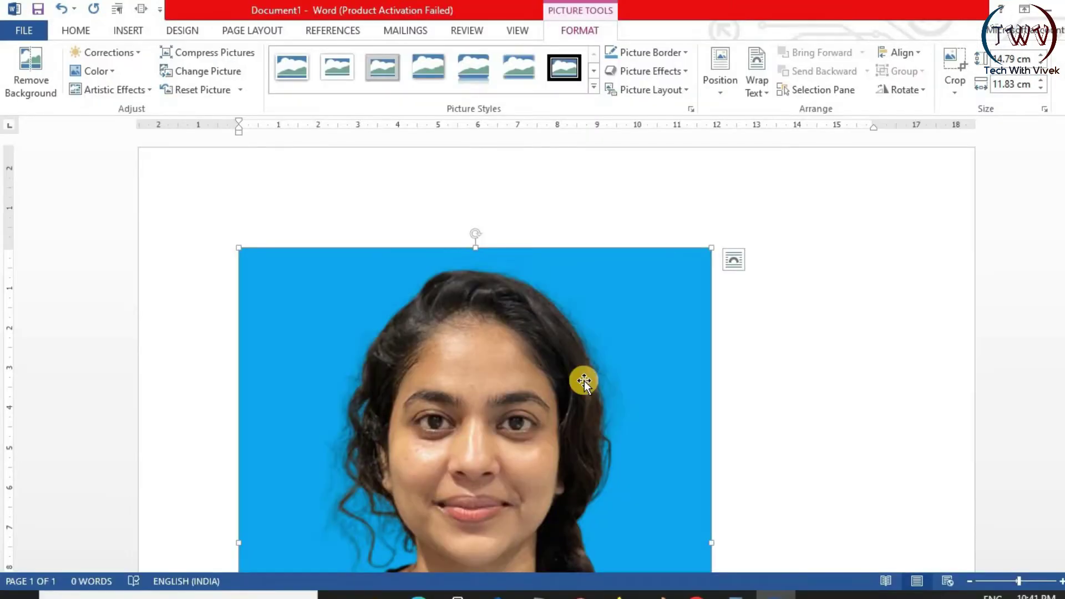
Set the photo's wrapping to In Front of Text and drag it up and left.
{"action": "right_click", "coordinate": [634, 312]}
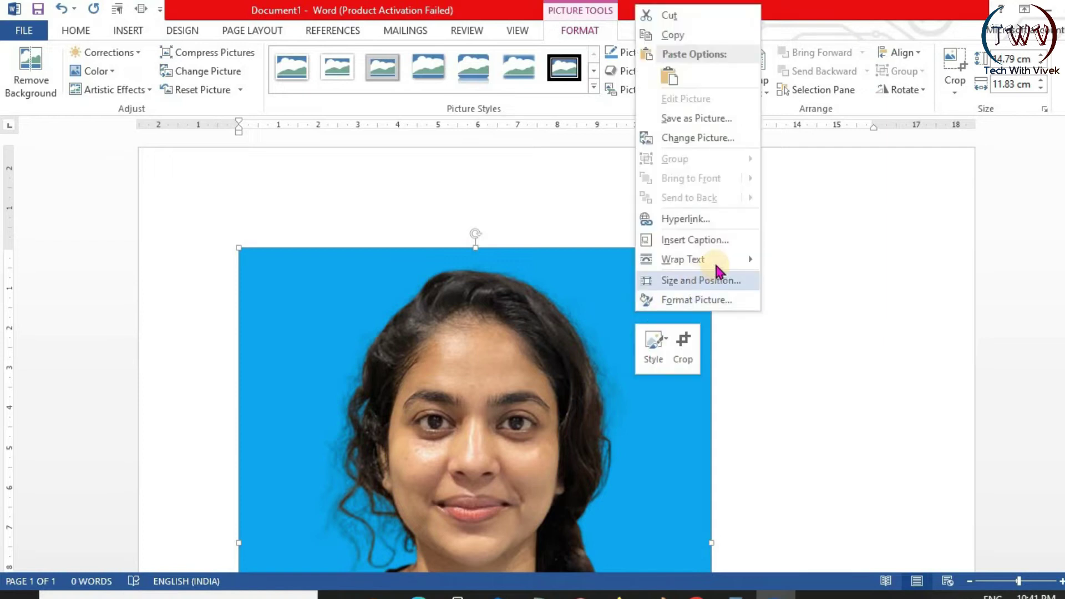
{"action": "mouse_move", "coordinate": [698, 350]}
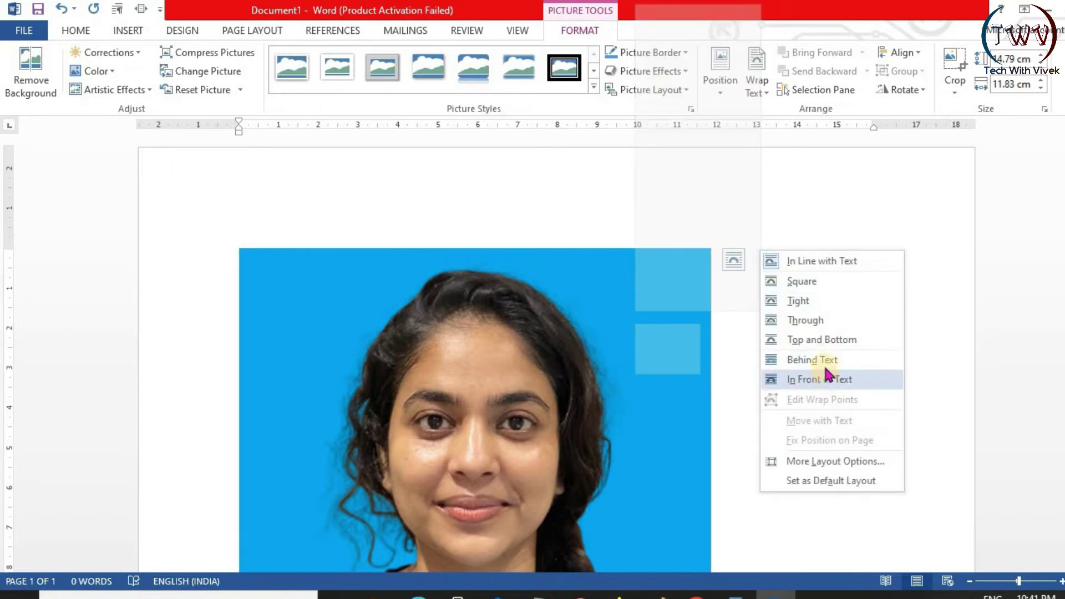
{"action": "left_click", "coordinate": [828, 380]}
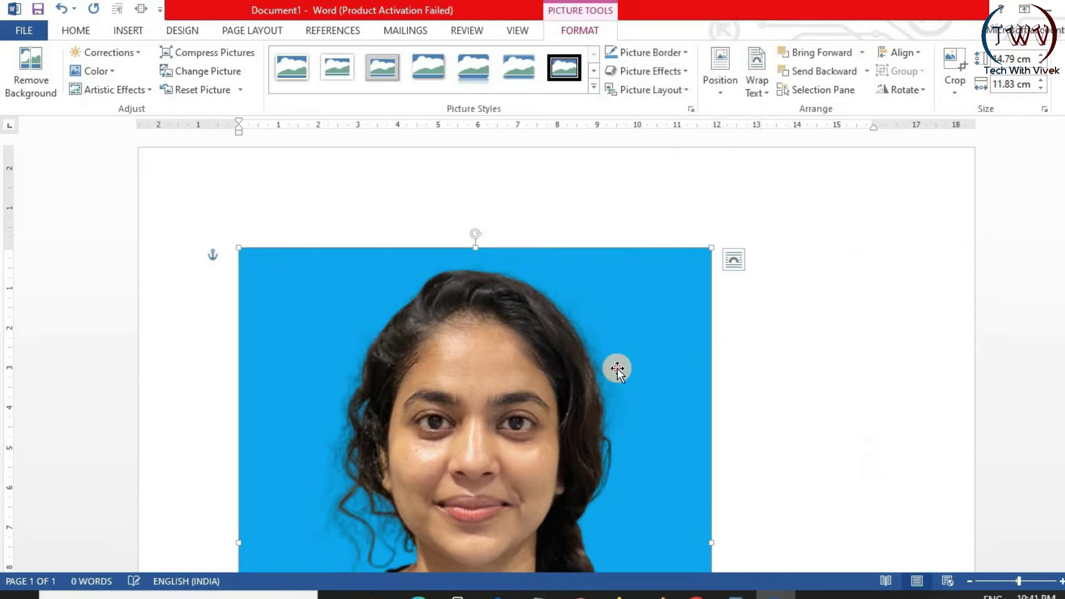
{"action": "left_click_drag", "start_coordinate": [616, 368], "coordinate": [616, 286]}
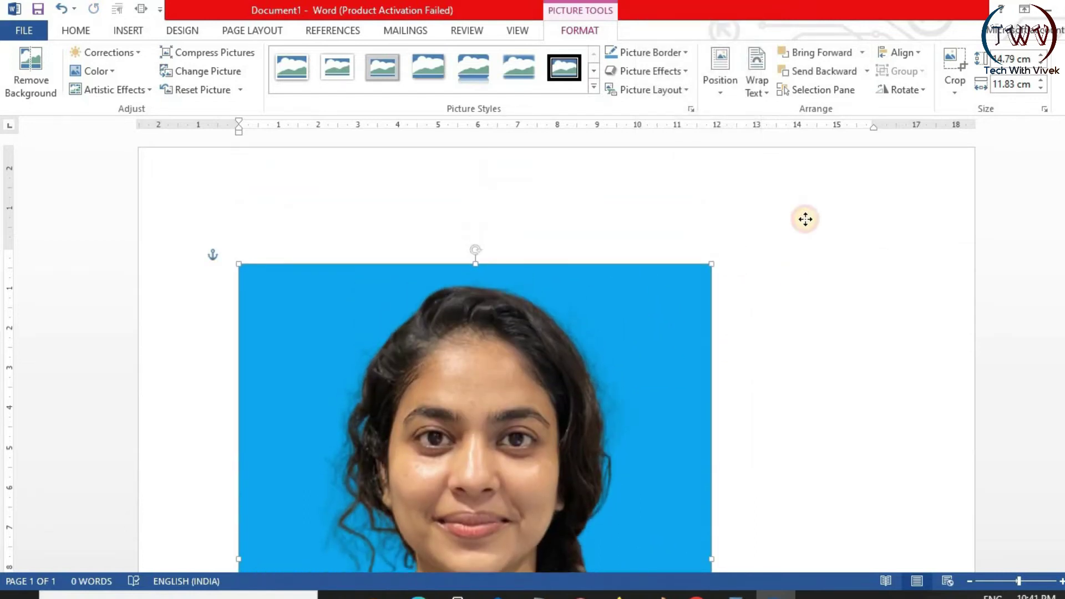
{"action": "left_click_drag", "start_coordinate": [667, 218], "coordinate": [613, 241]}
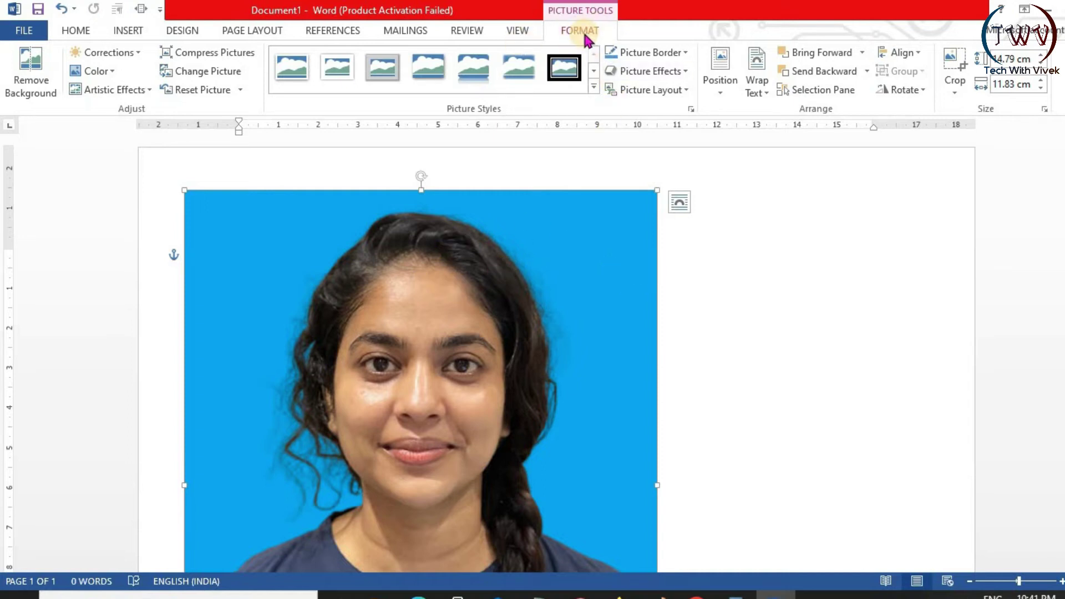
Unlock aspect ratio and resize the photo to 4.5 cm high by 3.5 cm wide.
{"action": "left_click", "coordinate": [1043, 110]}
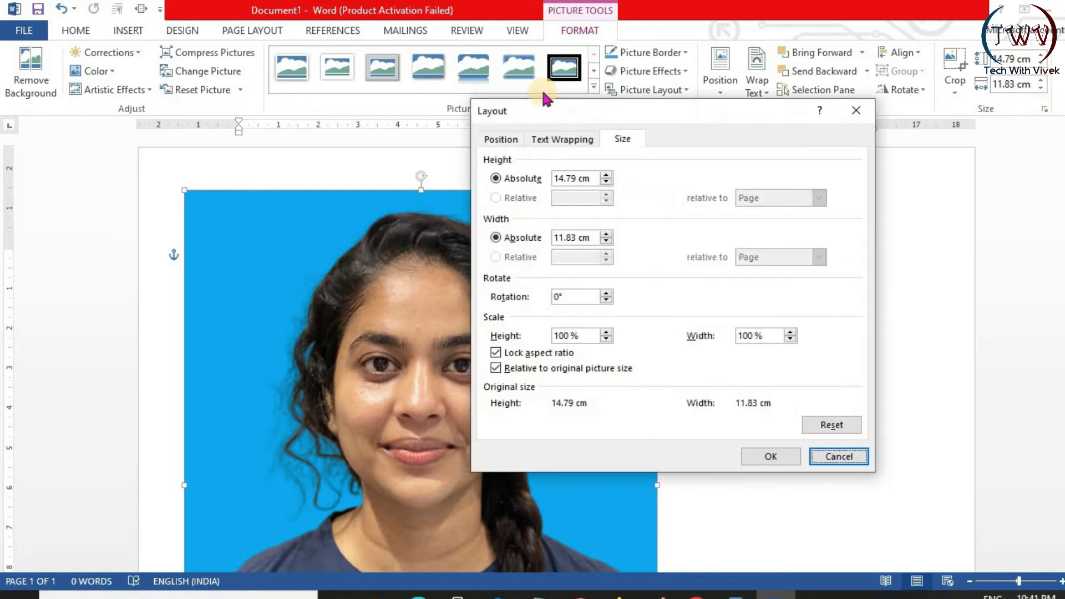
{"action": "left_click_drag", "start_coordinate": [438, 134], "coordinate": [405, 151]}
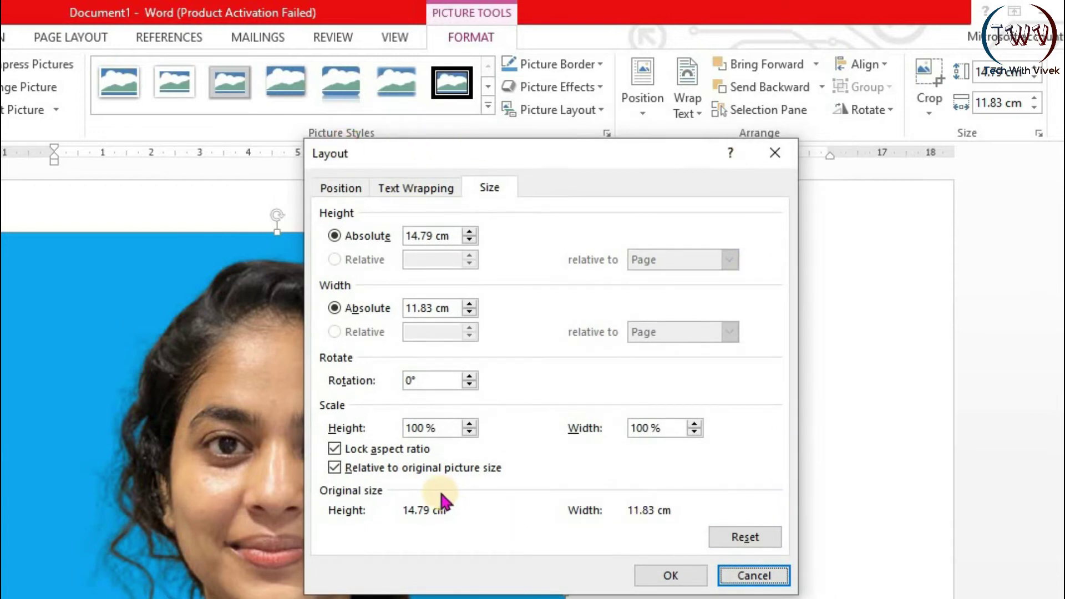
{"action": "left_click", "coordinate": [371, 455]}
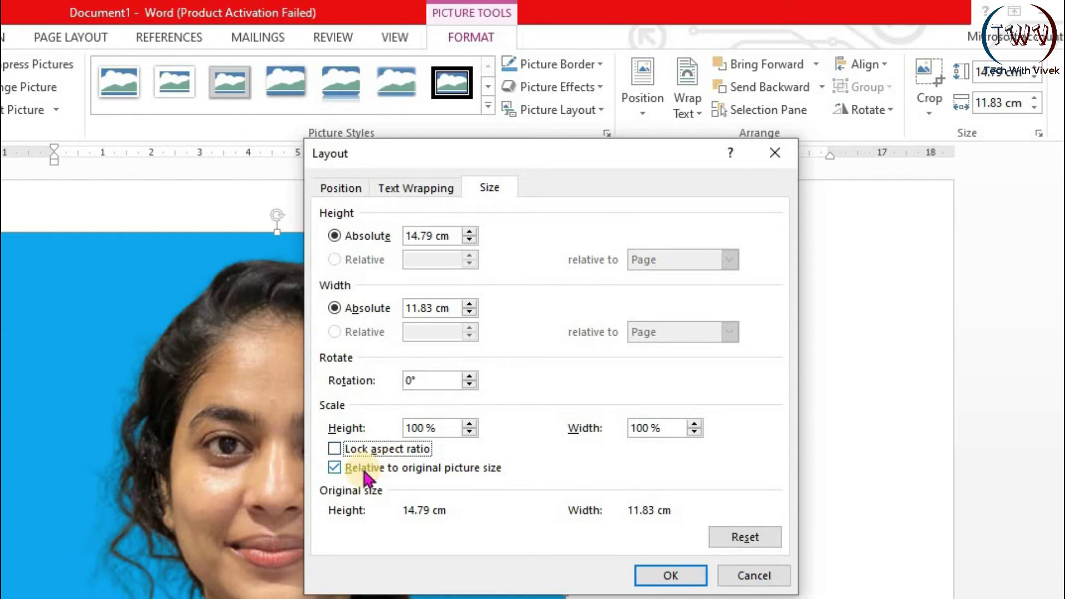
{"action": "left_click", "coordinate": [364, 470]}
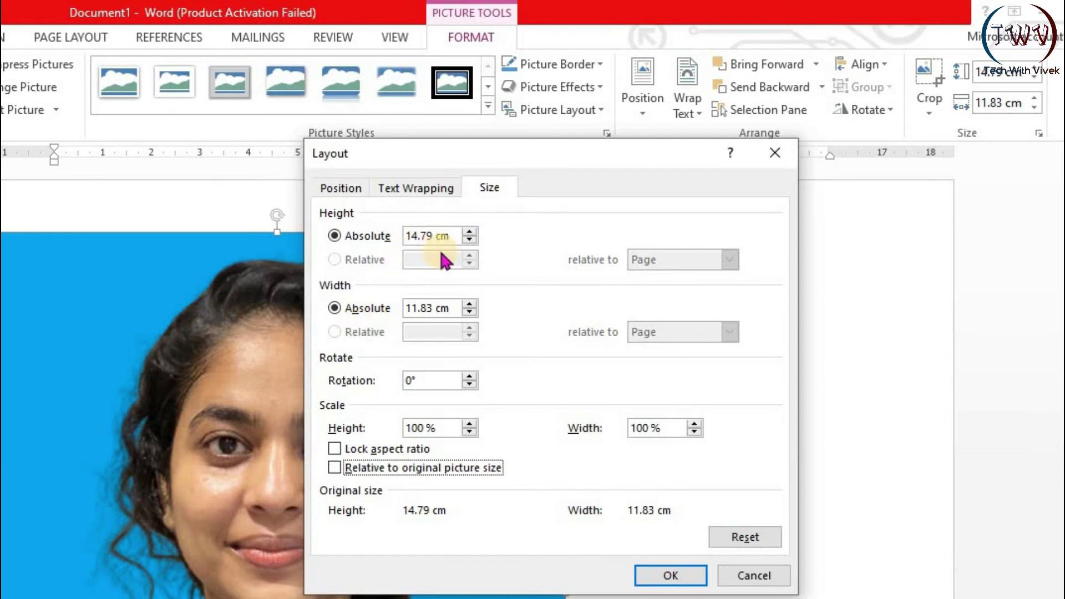
{"action": "left_click", "coordinate": [414, 238]}
{"action": "type", "text": "4.5"}
{"action": "key", "text": "Tab"}
{"action": "type", "text": "3.5"}
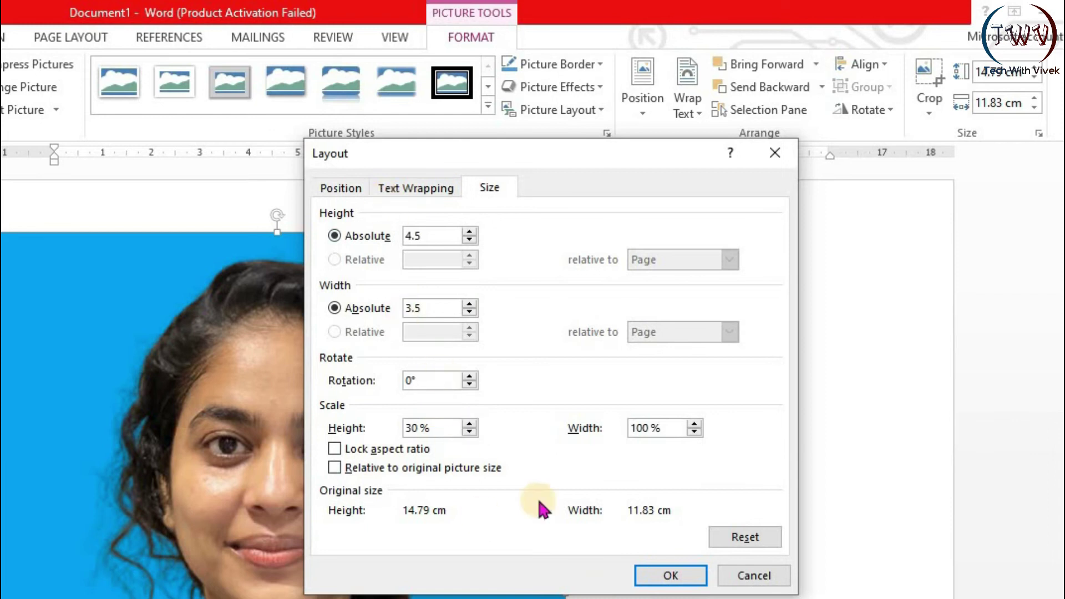
{"action": "left_click", "coordinate": [671, 576]}
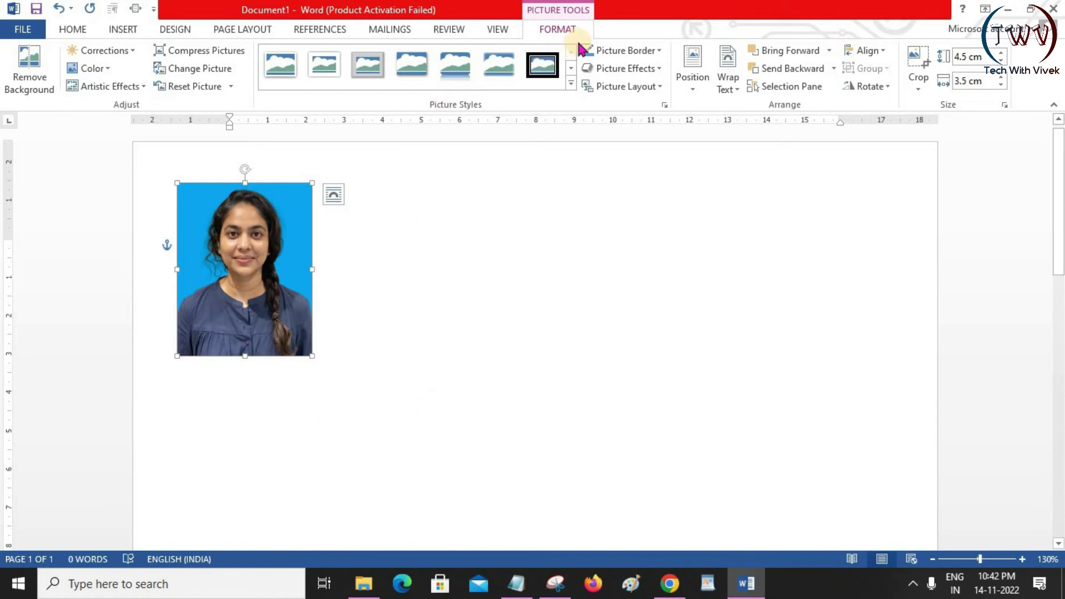
Apply the Simple Frame, Black picture style to the portrait.
{"action": "left_click", "coordinate": [571, 84]}
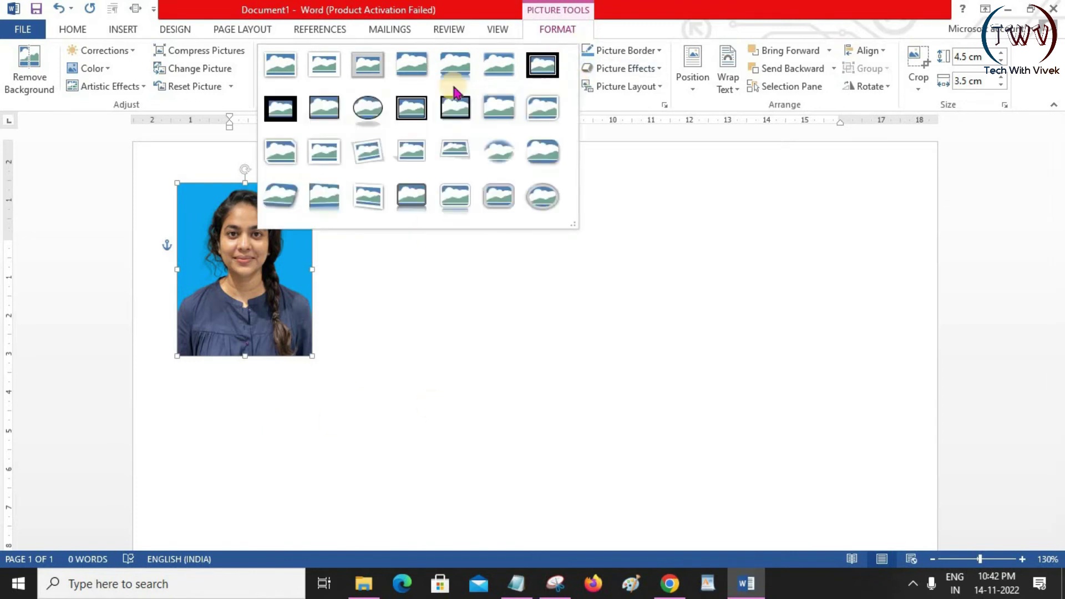
{"action": "left_click", "coordinate": [322, 105]}
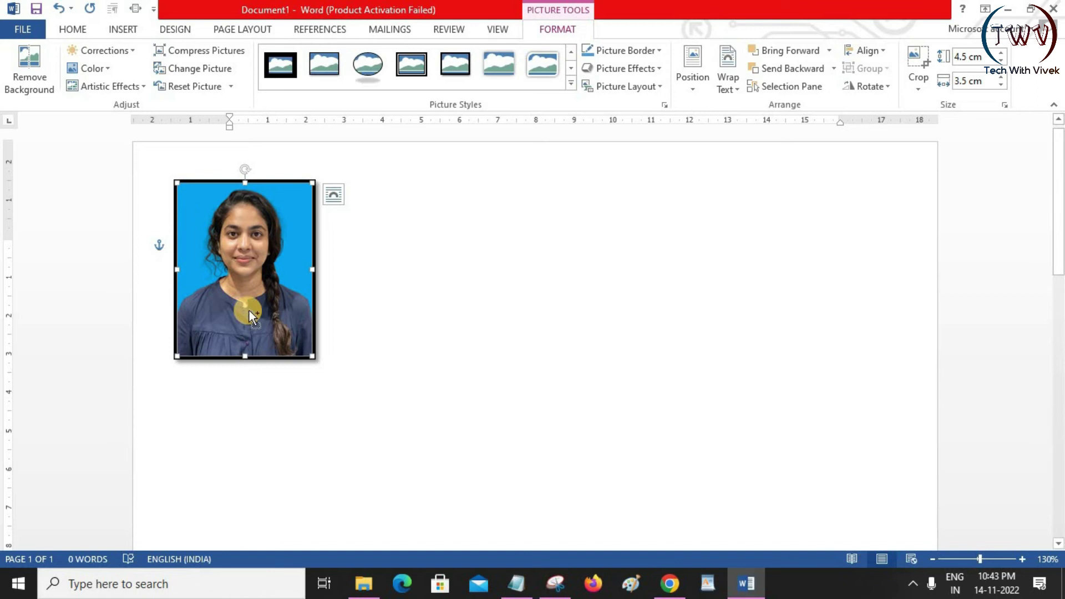
Copy the framed photo and line up the copies into a first row of five.
{"action": "left_click_drag", "start_coordinate": [249, 311], "coordinate": [265, 326], "text": "ctrl"}
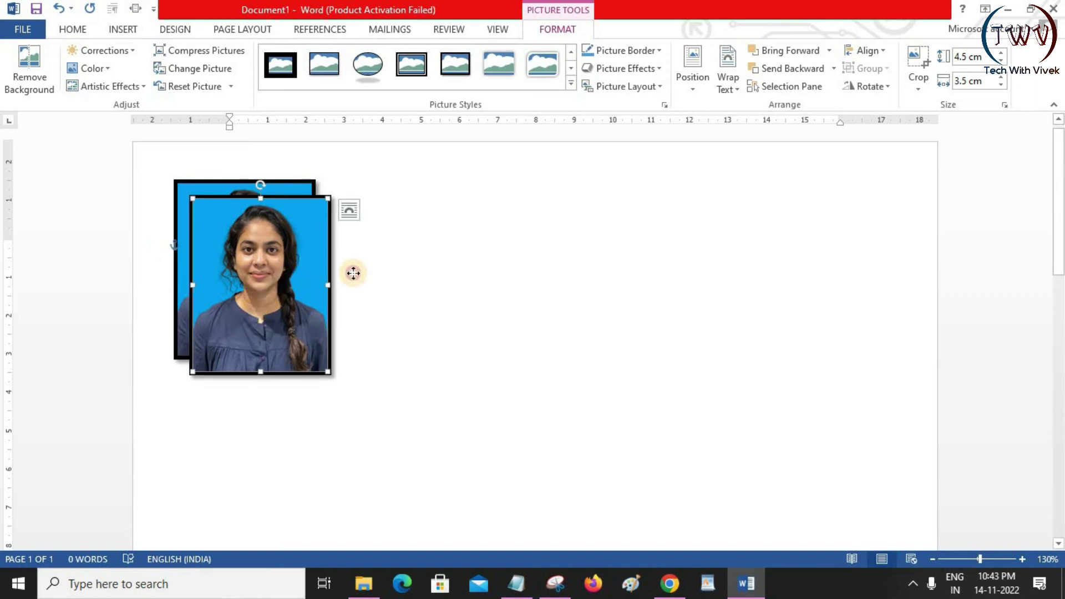
{"action": "left_click_drag", "start_coordinate": [353, 273], "coordinate": [422, 267]}
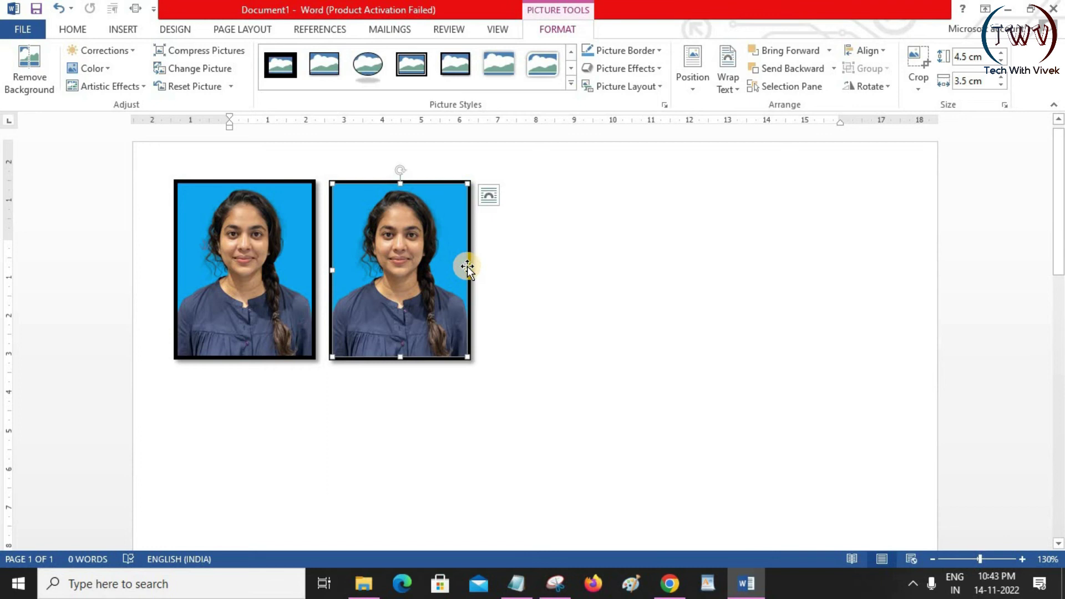
{"action": "key", "text": "ctrl+v"}
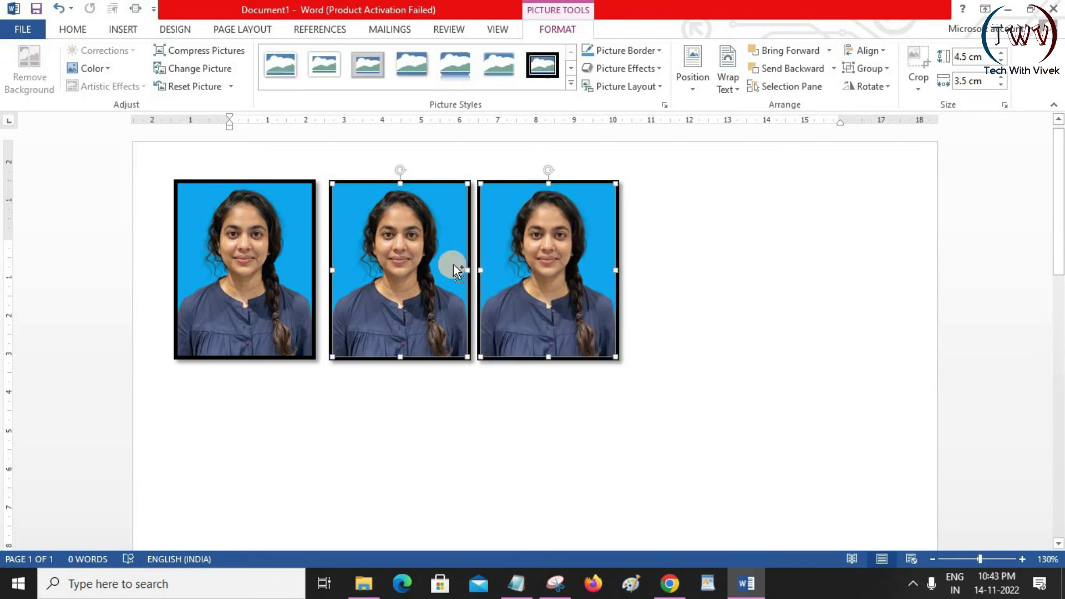
{"action": "key", "text": "ctrl+d"}
{"action": "mouse_move", "coordinate": [451, 265]}
{"action": "left_mouse_down"}
{"action": "mouse_move", "coordinate": [714, 264]}
{"action": "mouse_move", "coordinate": [685, 274]}
{"action": "left_mouse_up"}
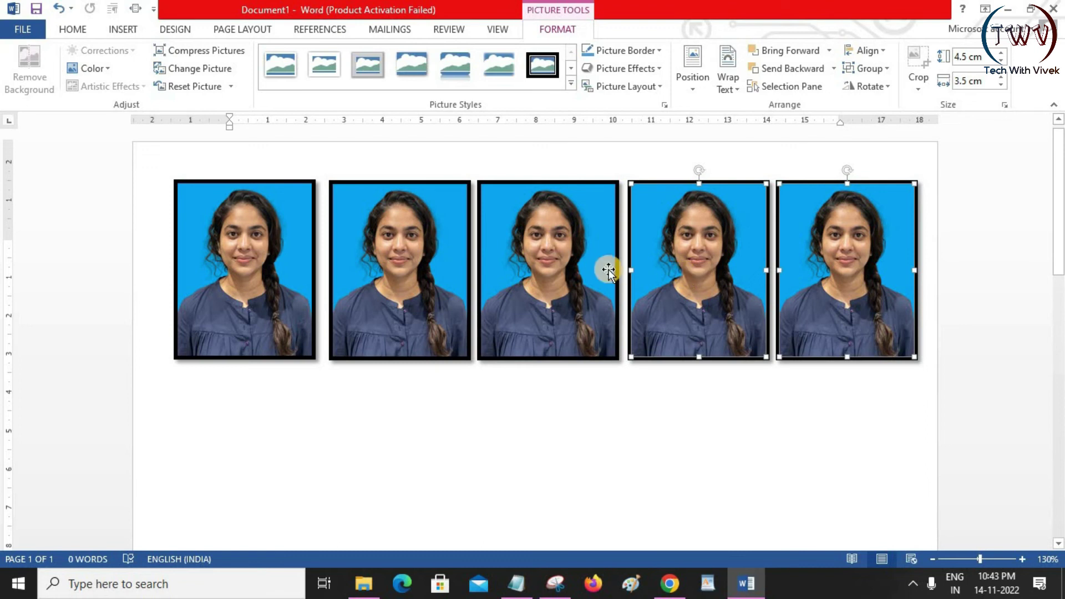
Select all five photos, duplicate the row, and place the copy directly below.
{"action": "left_click", "coordinate": [571, 255]}
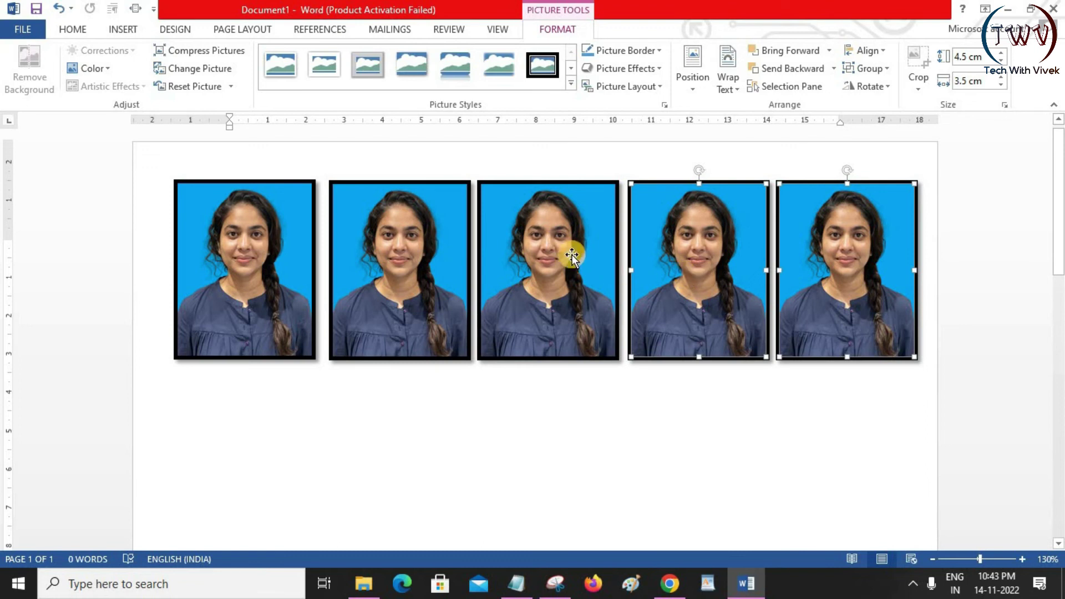
{"action": "left_click", "coordinate": [537, 249], "text": "ctrl"}
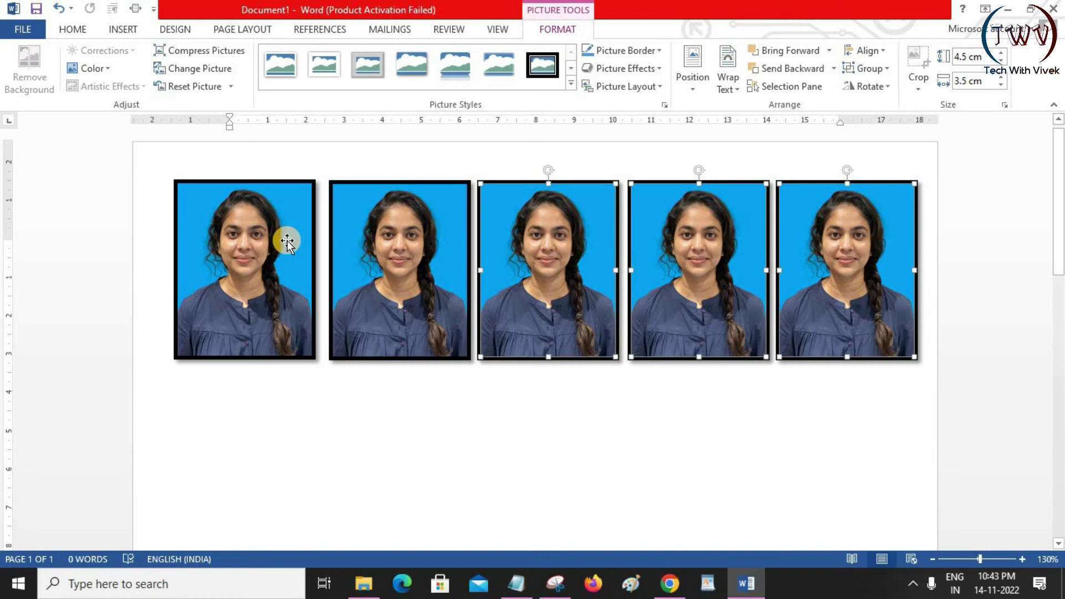
{"action": "left_click", "coordinate": [287, 241], "text": "ctrl"}
{"action": "left_click", "coordinate": [420, 242], "text": "ctrl"}
{"action": "key", "text": "ctrl+d"}
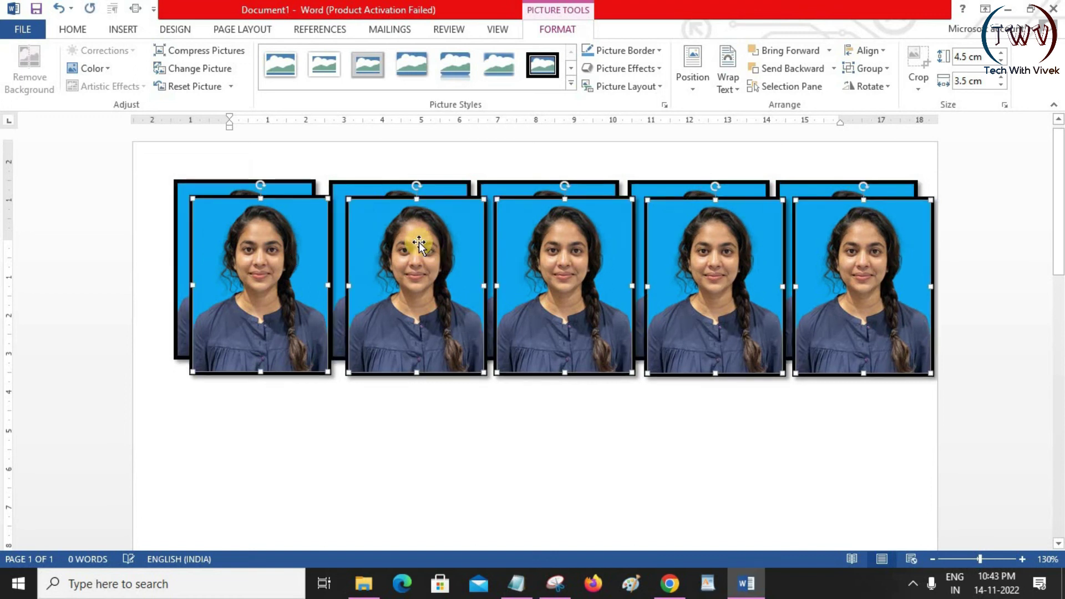
{"action": "left_click_drag", "start_coordinate": [419, 244], "coordinate": [405, 420]}
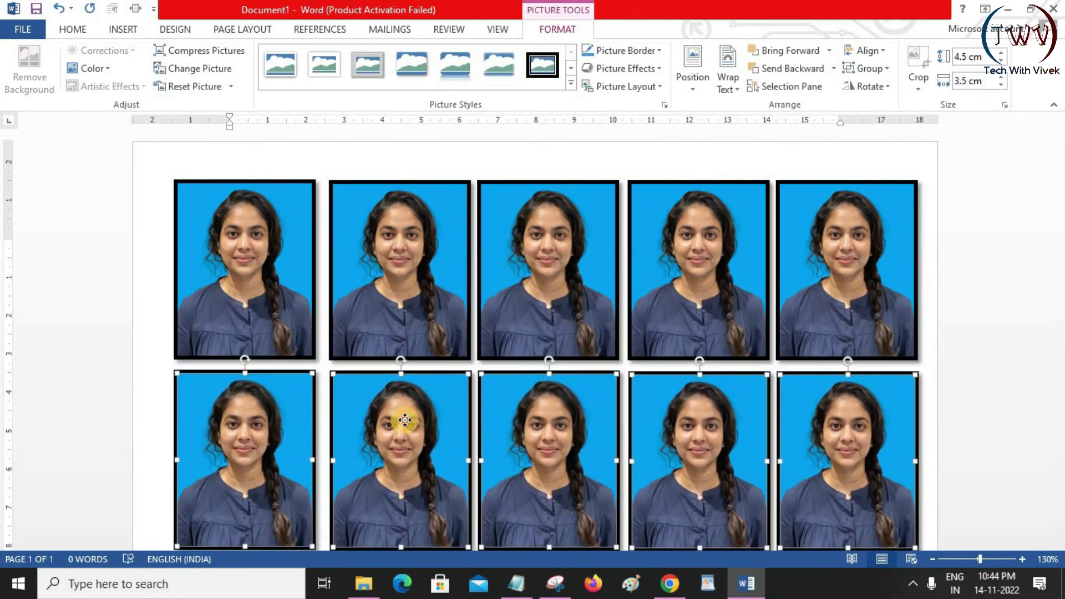
{"action": "left_click", "coordinate": [335, 170]}
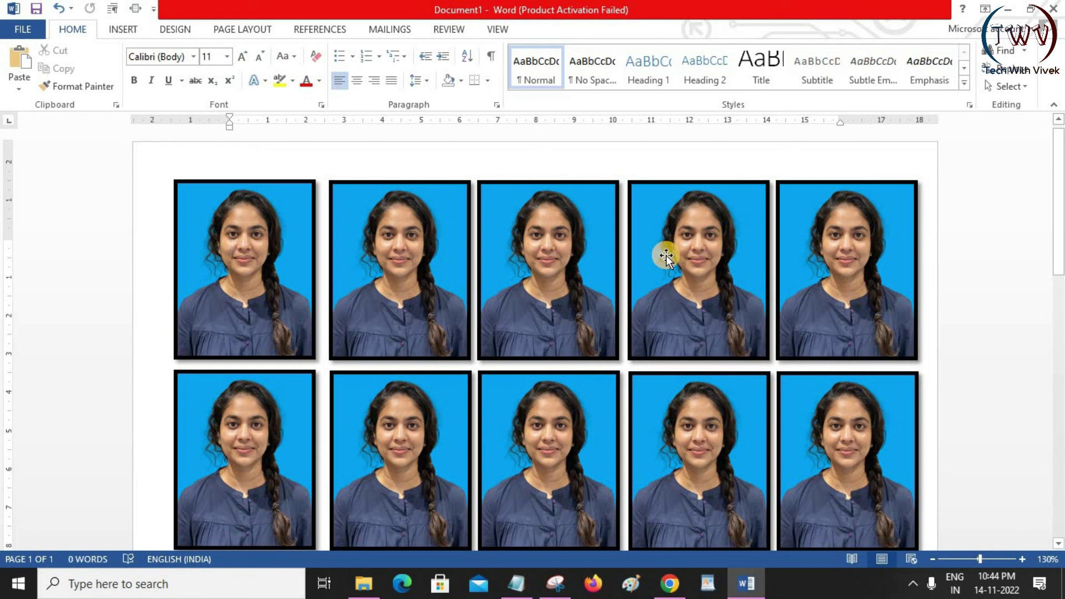
Preview the ten-photo A4 page with the OneNote for Windows 10 printer, then return to the document.
{"action": "left_click_drag", "start_coordinate": [666, 256], "coordinate": [665, 256]}
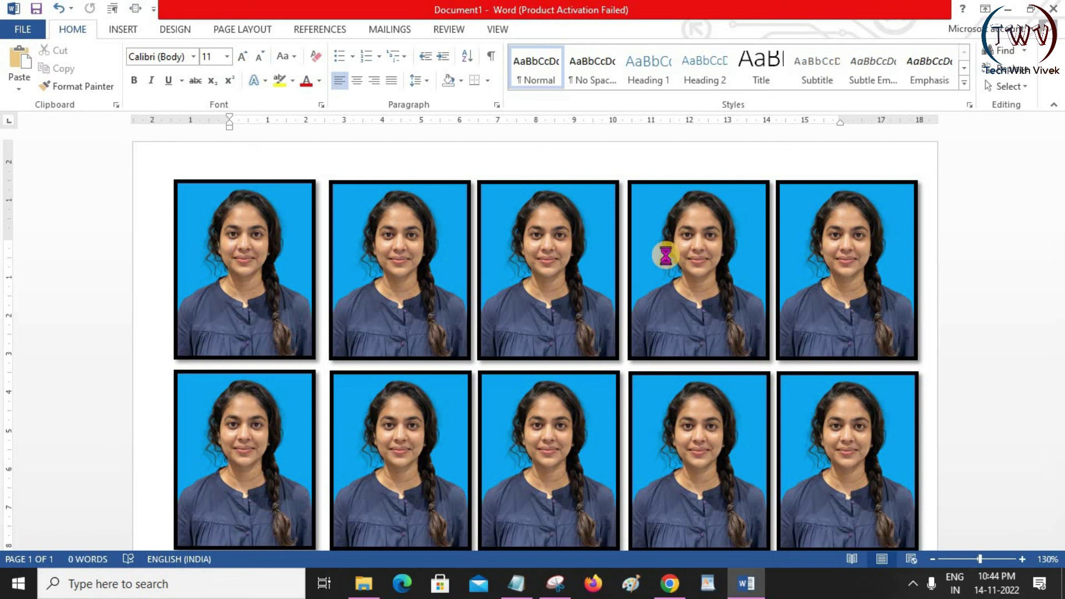
{"action": "key", "text": "ctrl+p"}
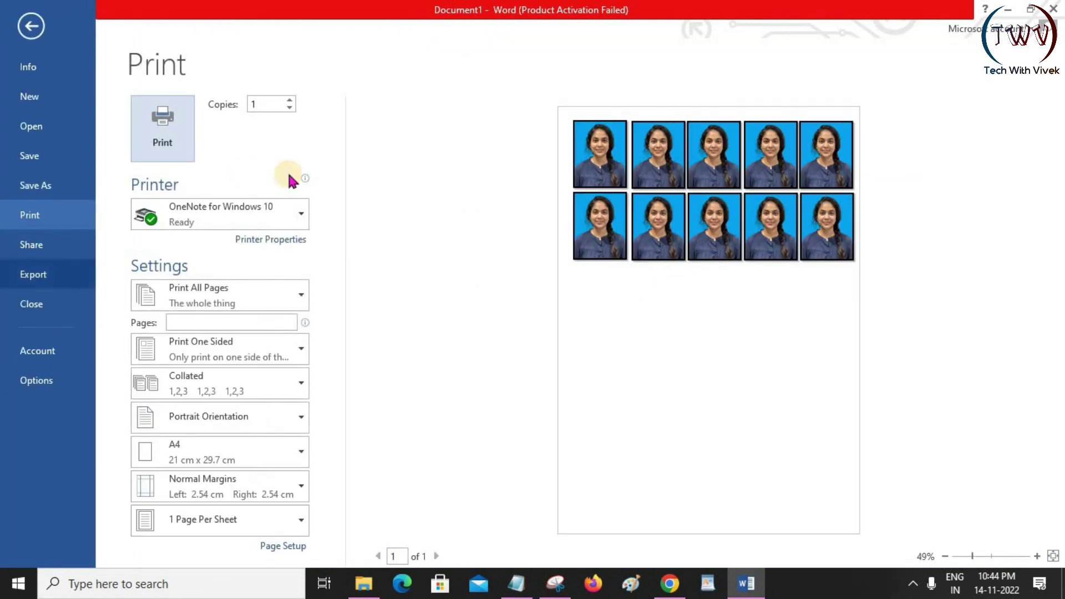
{"action": "left_click", "coordinate": [179, 143]}
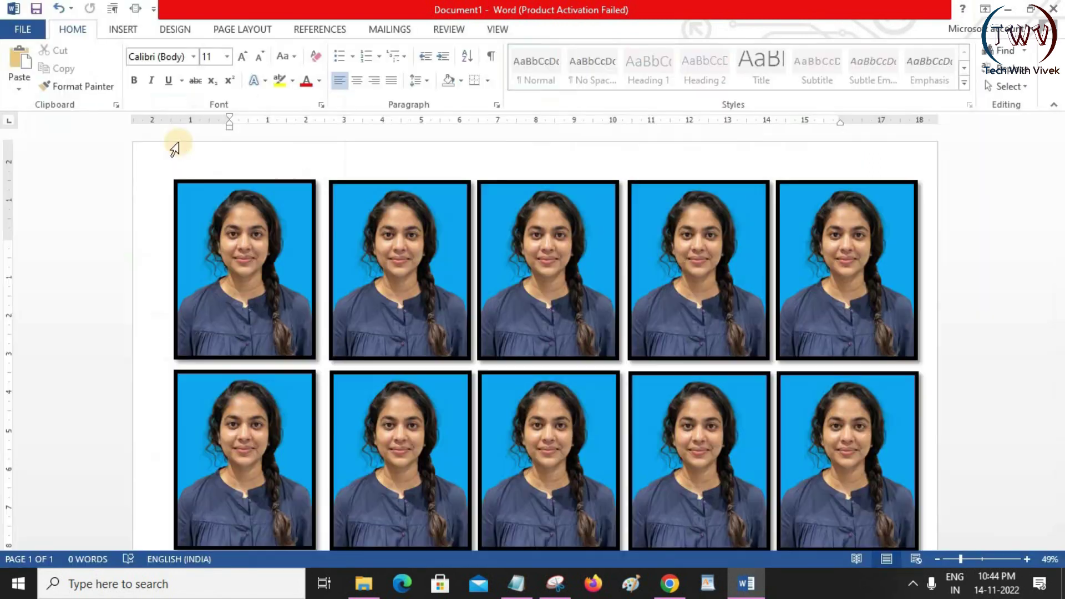